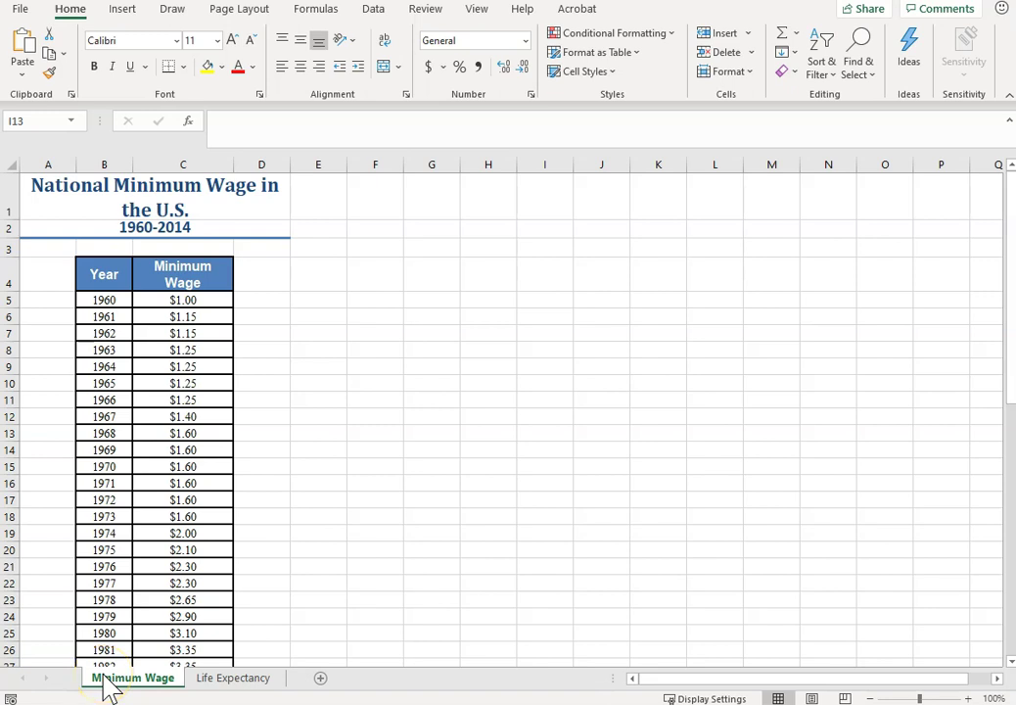
# Insert the recommended Line chart from the Year and Minimum Wage data in B4:C60
pyautogui.click(105, 275)
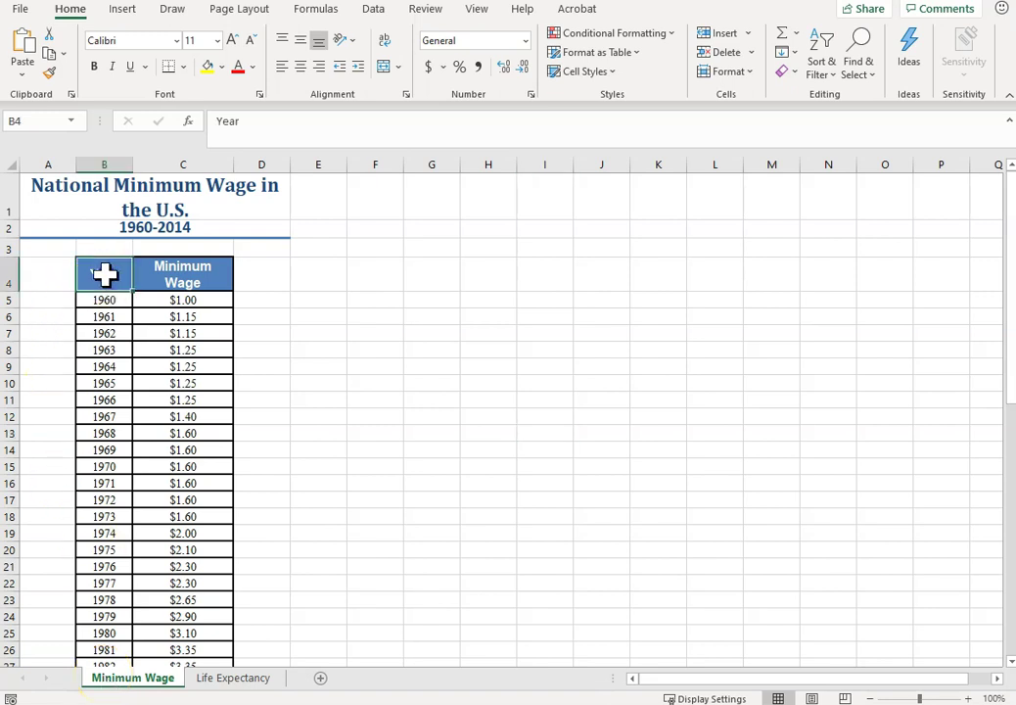
pyautogui.moveTo(105, 274); pyautogui.dragTo(266, 565)
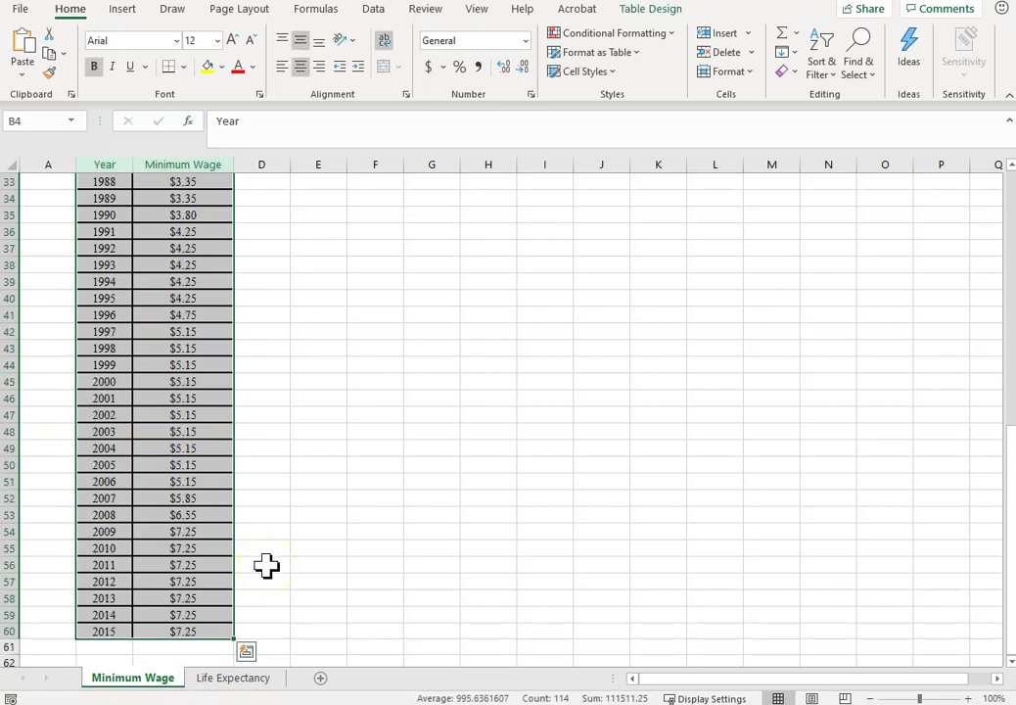
pyautogui.click(119, 12)
pyautogui.click(332, 81)
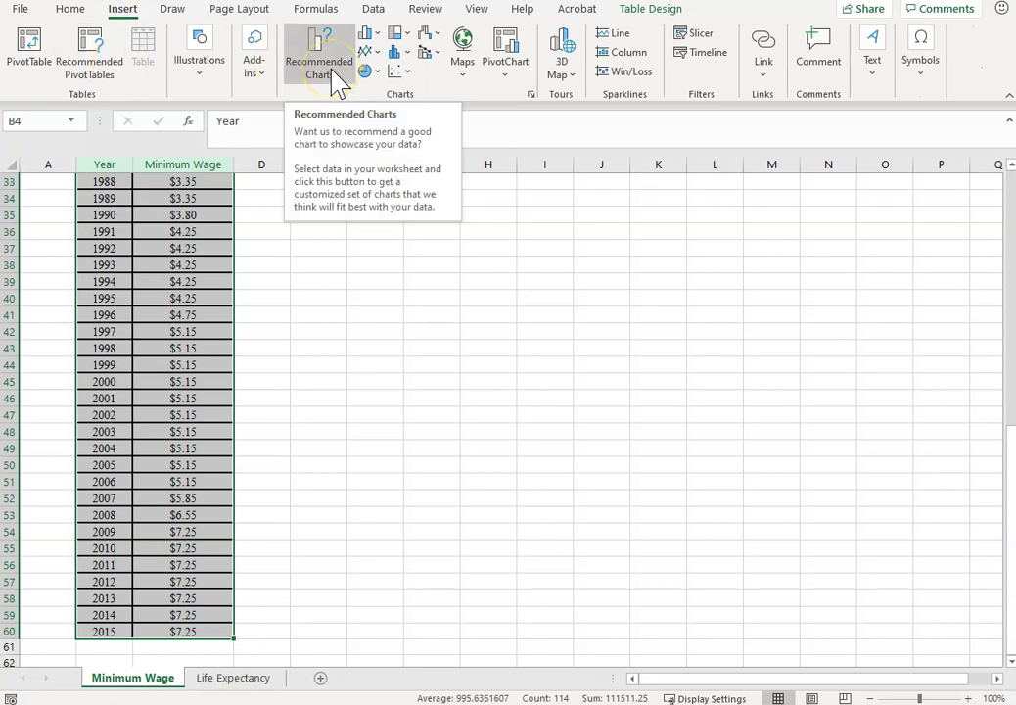
pyautogui.click(336, 82)
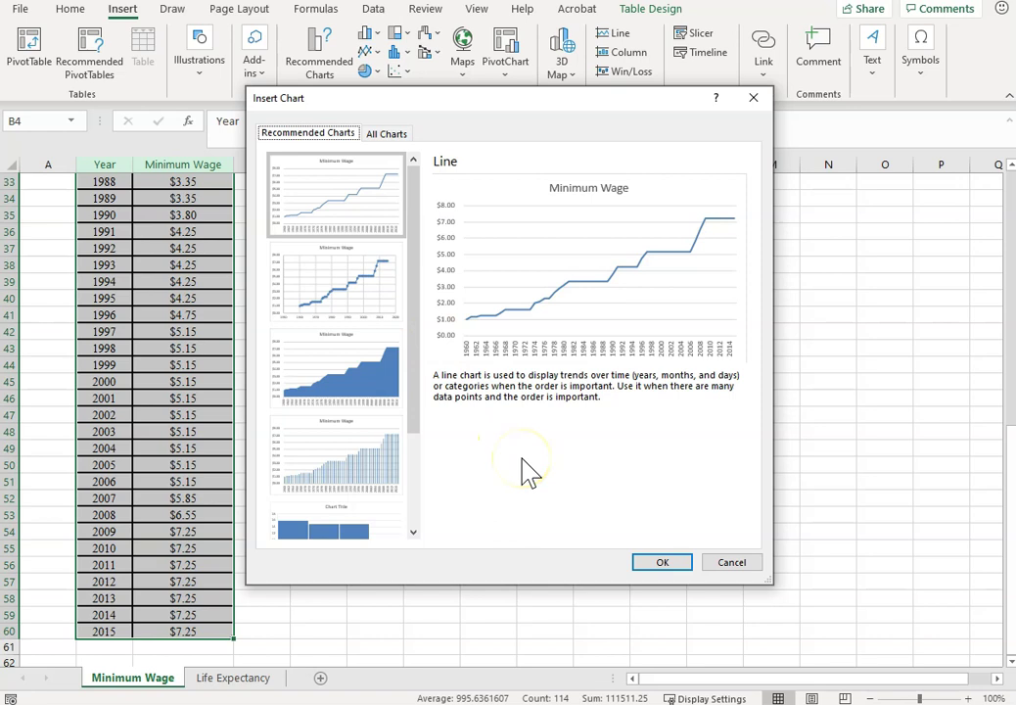
pyautogui.moveTo(409, 208)
pyautogui.mouseDown()
pyautogui.moveTo(453, 470)
pyautogui.moveTo(418, 196)
pyautogui.mouseUp()
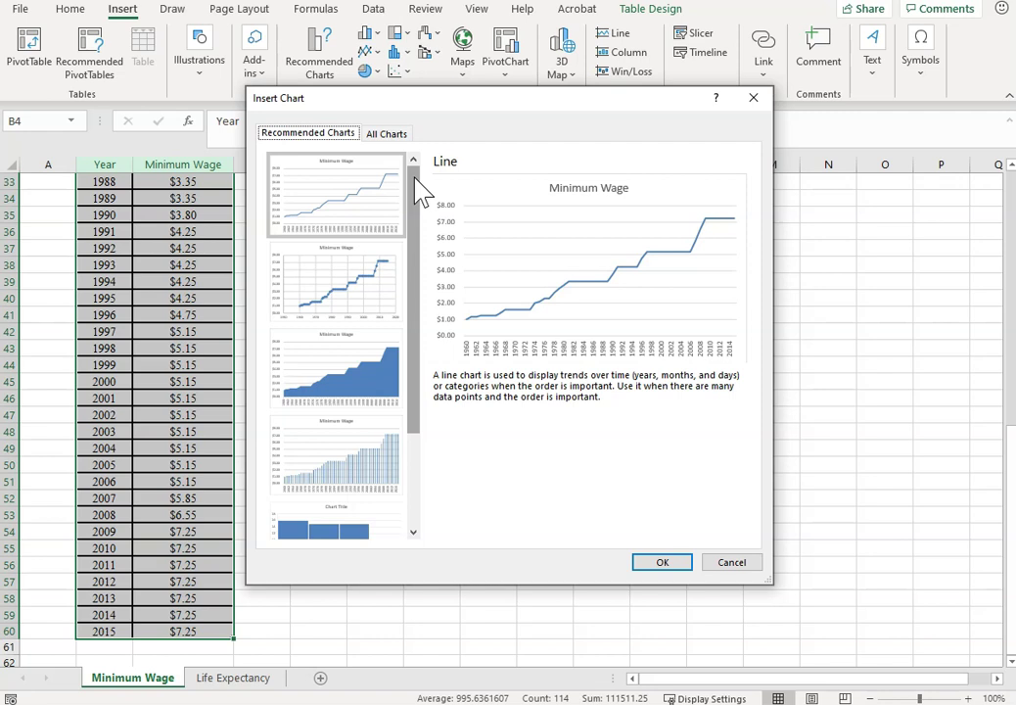
pyautogui.click(370, 274)
pyautogui.click(362, 364)
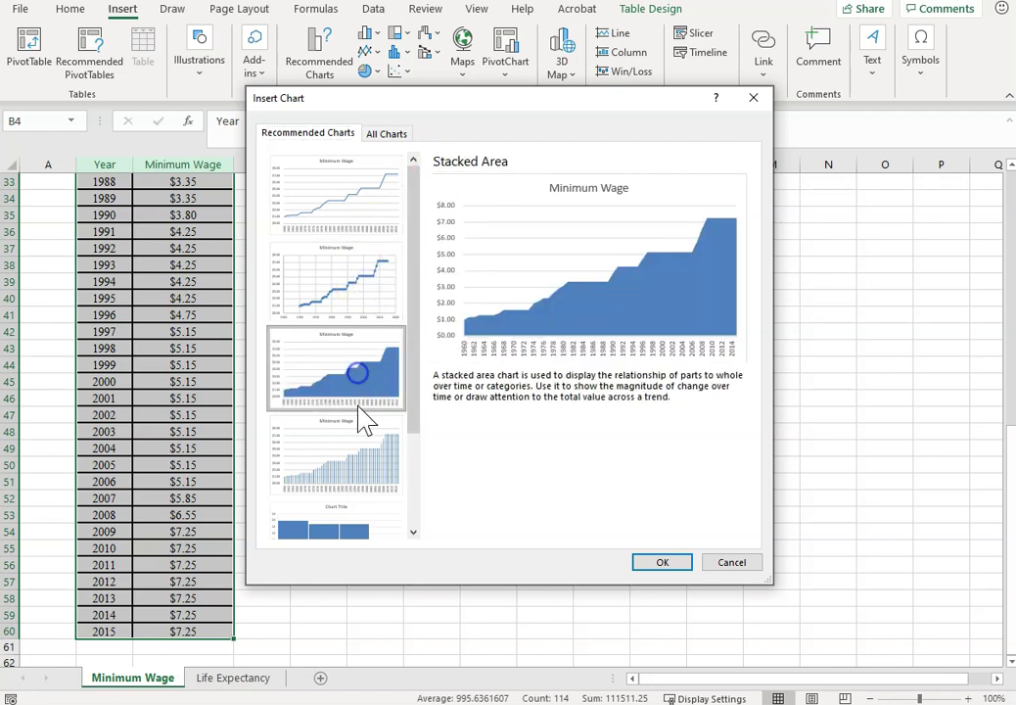
pyautogui.click(350, 444)
pyautogui.click(346, 188)
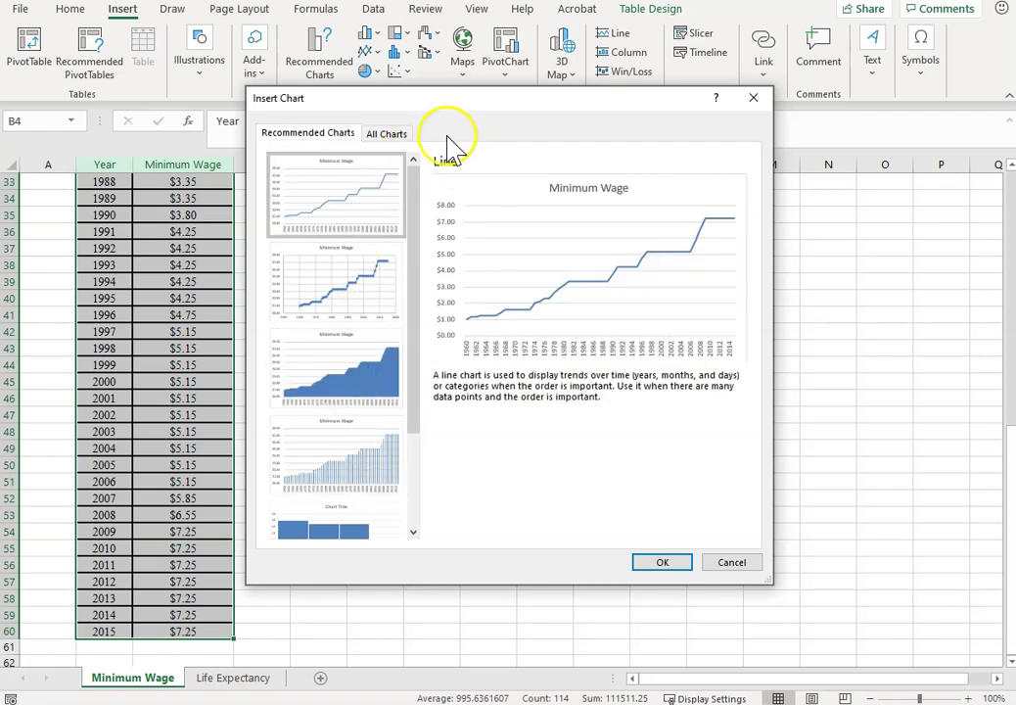
pyautogui.click(666, 563)
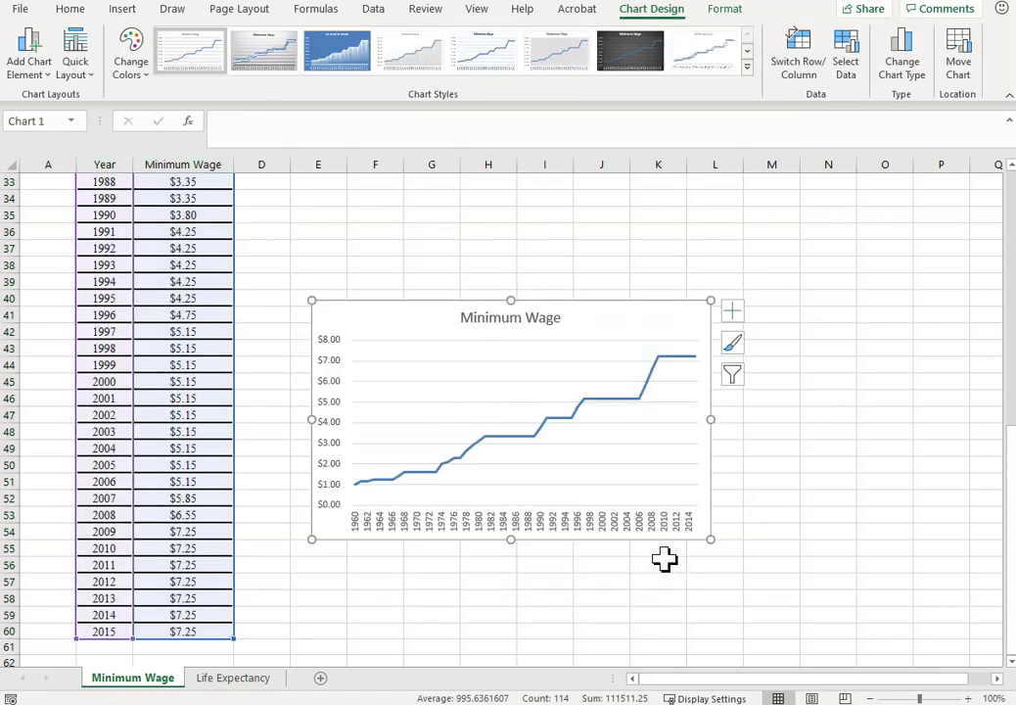
# Move the line chart beside the start of the table at E4 and enlarge it to reach about column M, row 20
pyautogui.moveTo(1011, 477); pyautogui.dragTo(1009, 404)
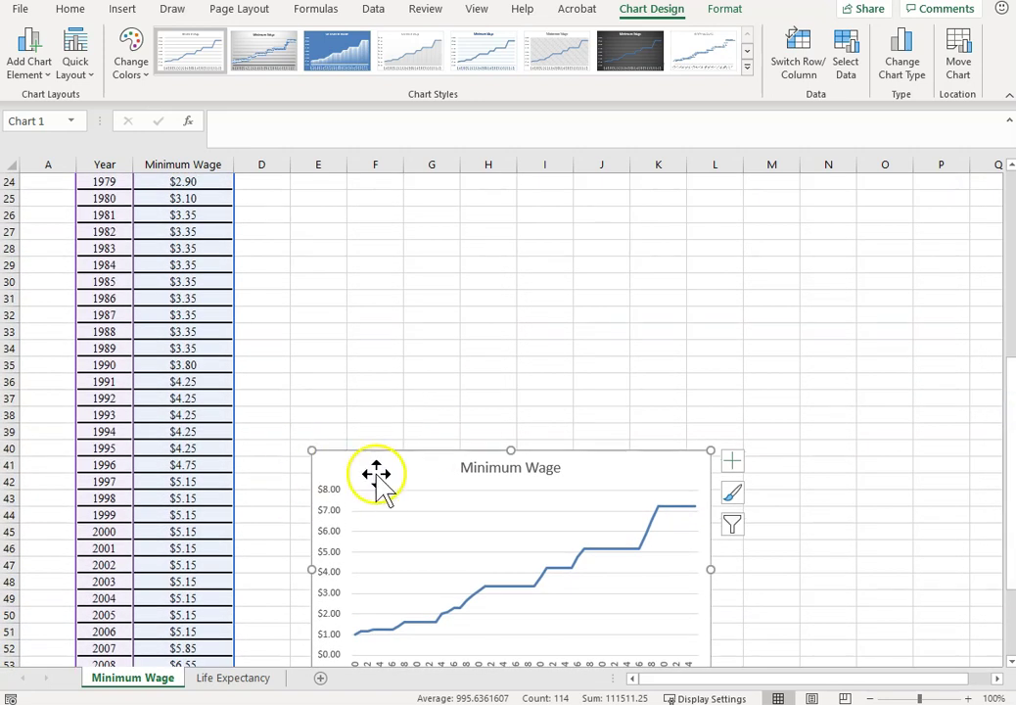
pyautogui.moveTo(377, 477); pyautogui.dragTo(379, 200)
pyautogui.moveTo(1008, 430); pyautogui.dragTo(990, 291)
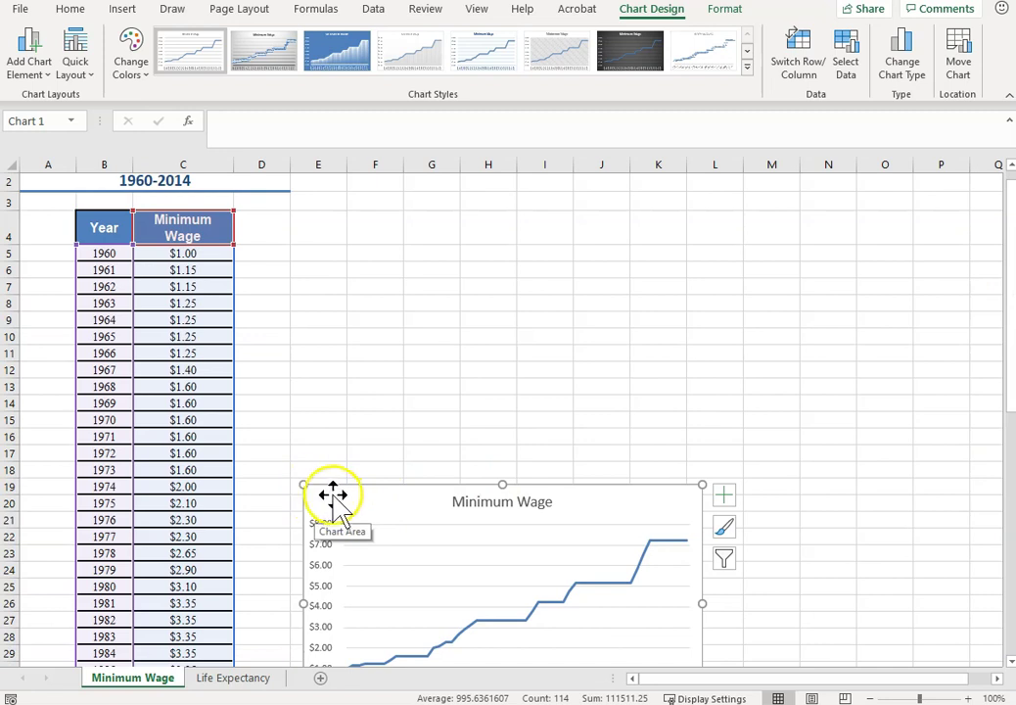
pyautogui.moveTo(334, 496); pyautogui.dragTo(323, 225)
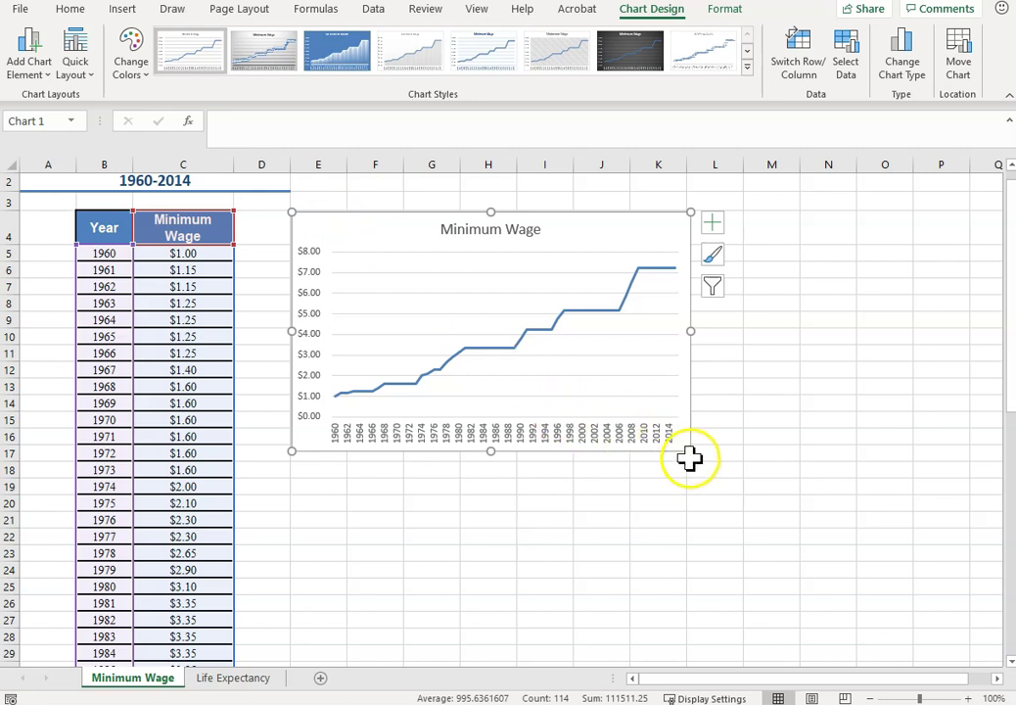
pyautogui.moveTo(690, 452); pyautogui.dragTo(798, 512)
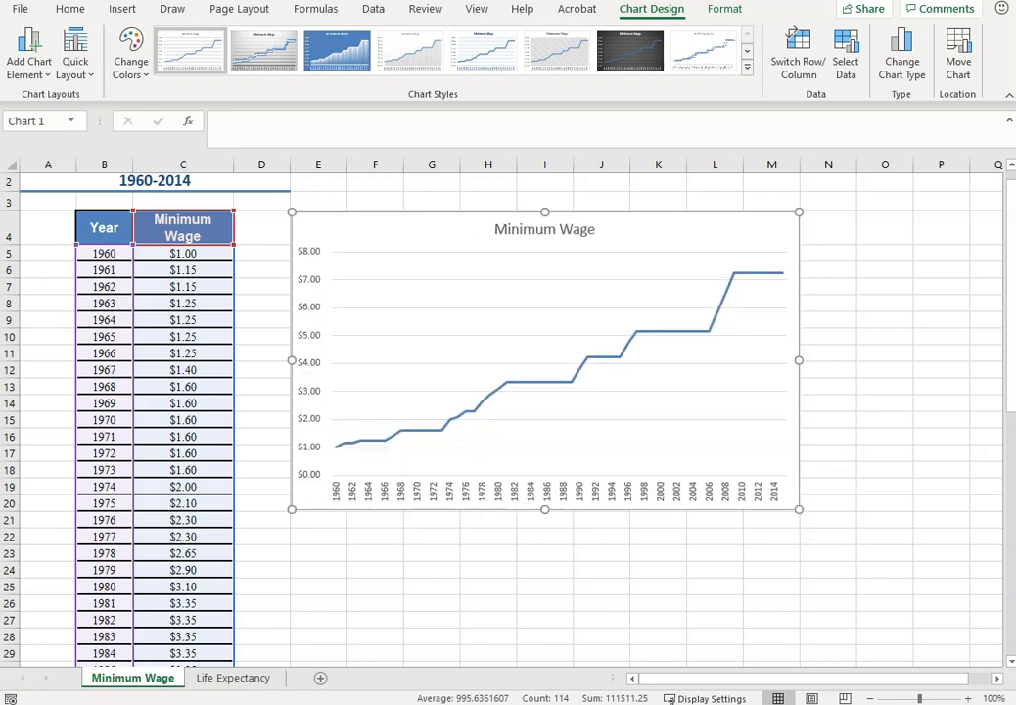
# Change the chart title to "US National Minimum Wage" and close the title formatting options
pyautogui.doubleClick(531, 233)
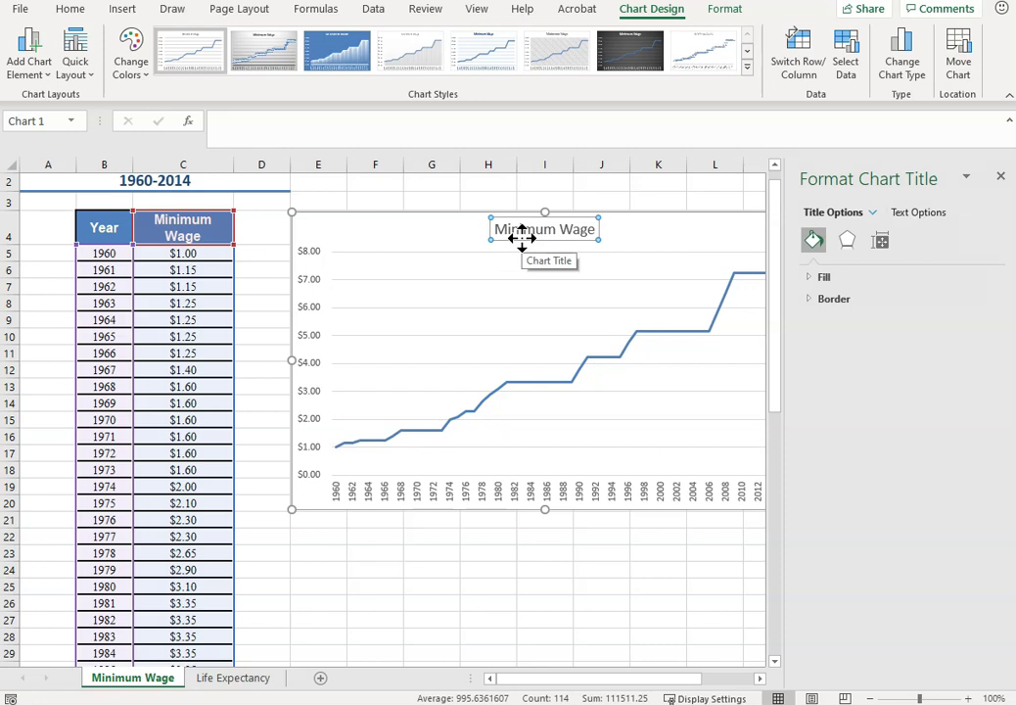
pyautogui.tripleClick(510, 236)
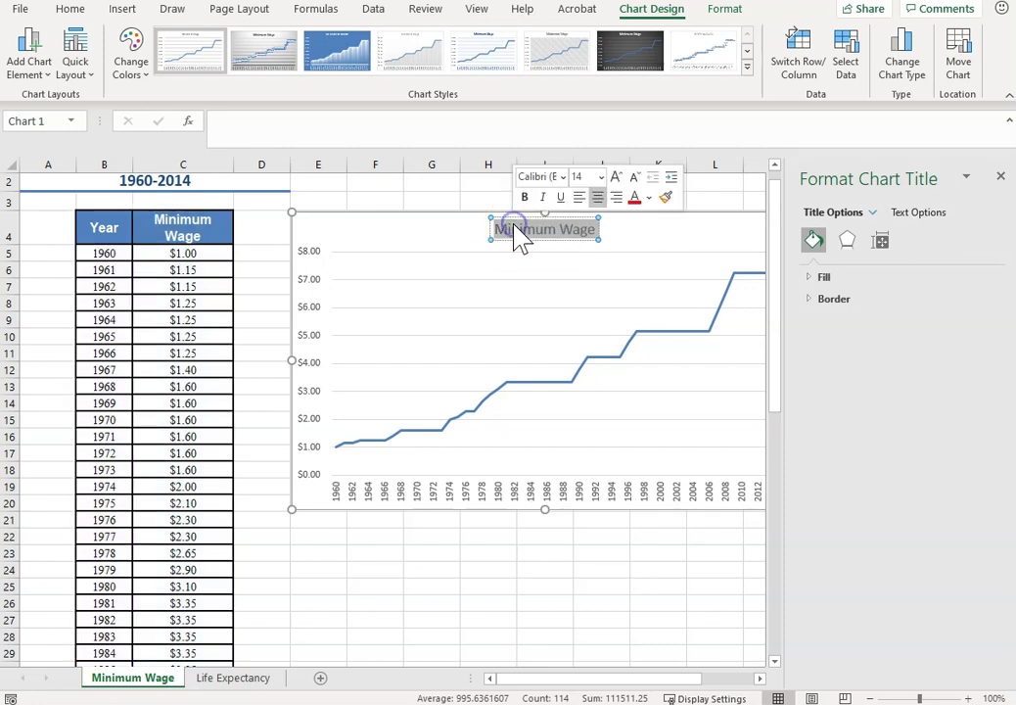
pyautogui.press('Home')
pyautogui.write('US National')
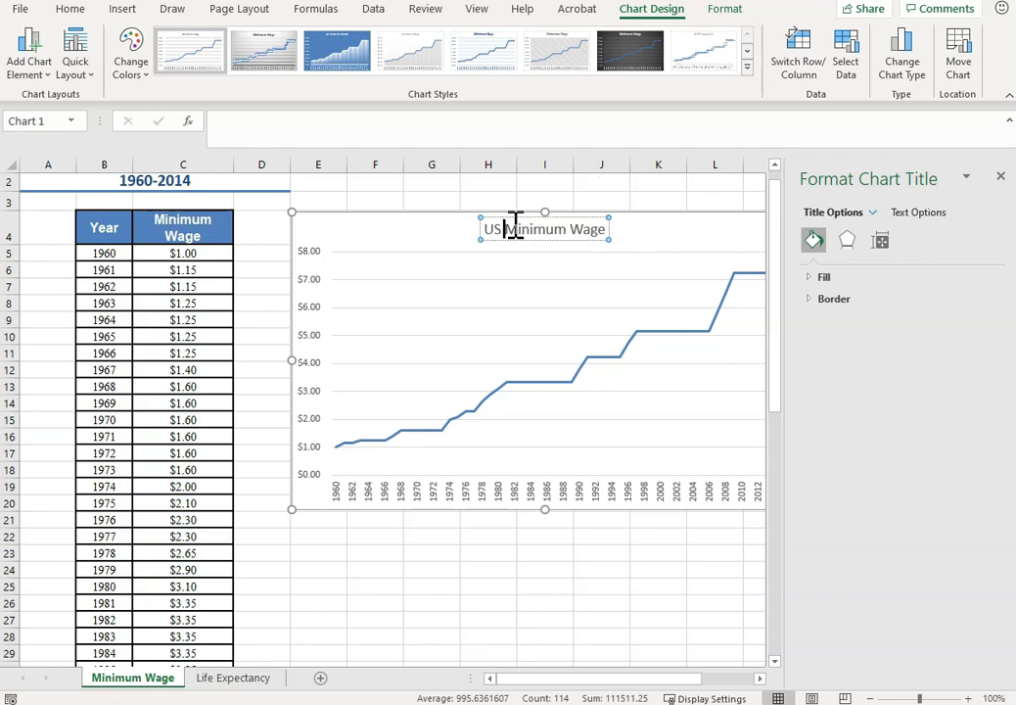
pyautogui.press('Escape')
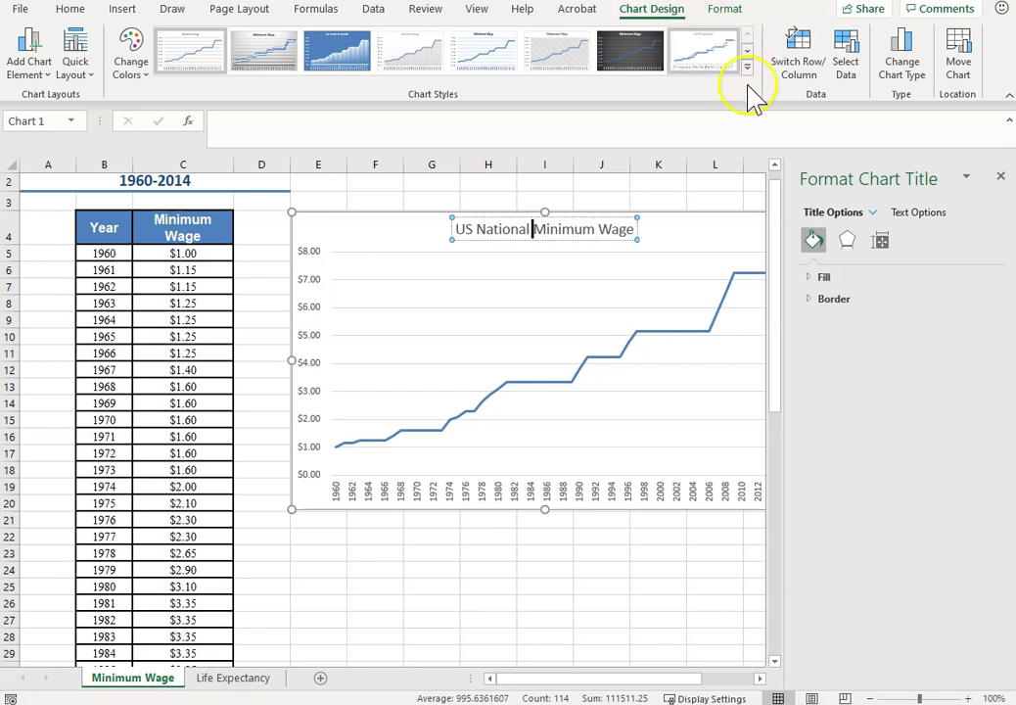
pyautogui.click(999, 177)
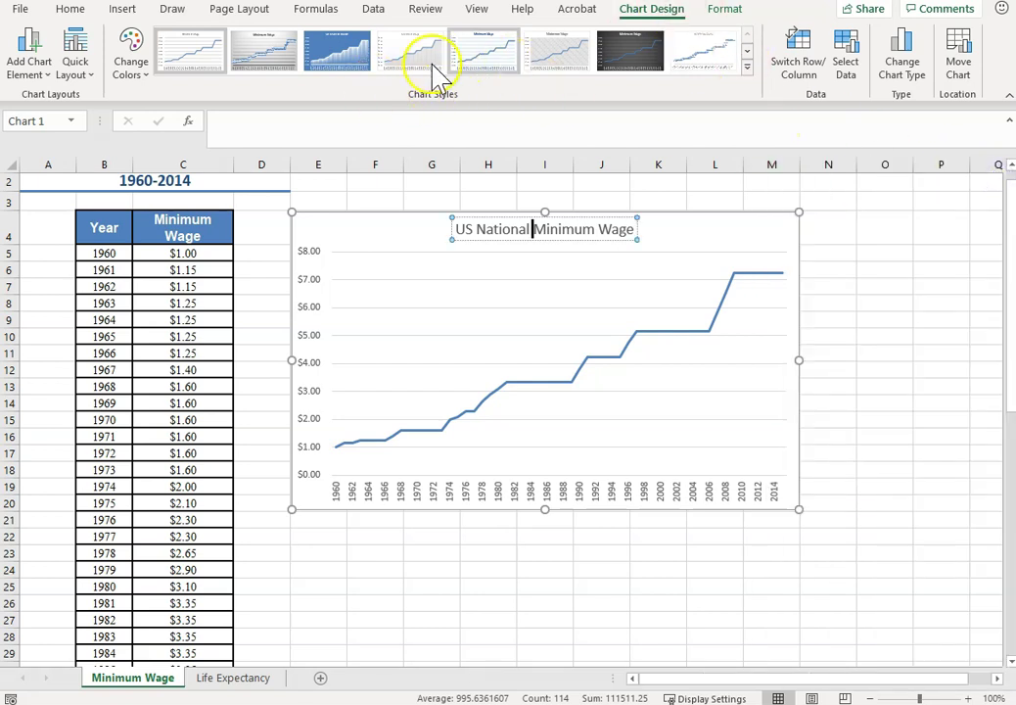
# Apply chart Style 4 to the minimum wage line chart
pyautogui.click(747, 67)
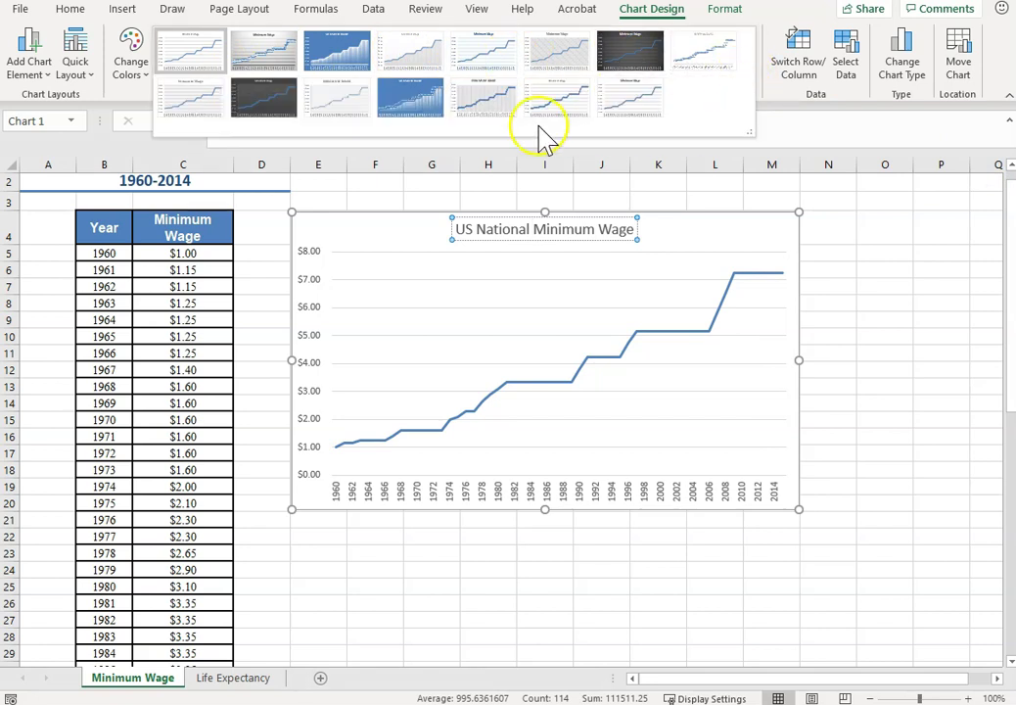
pyautogui.click(414, 59)
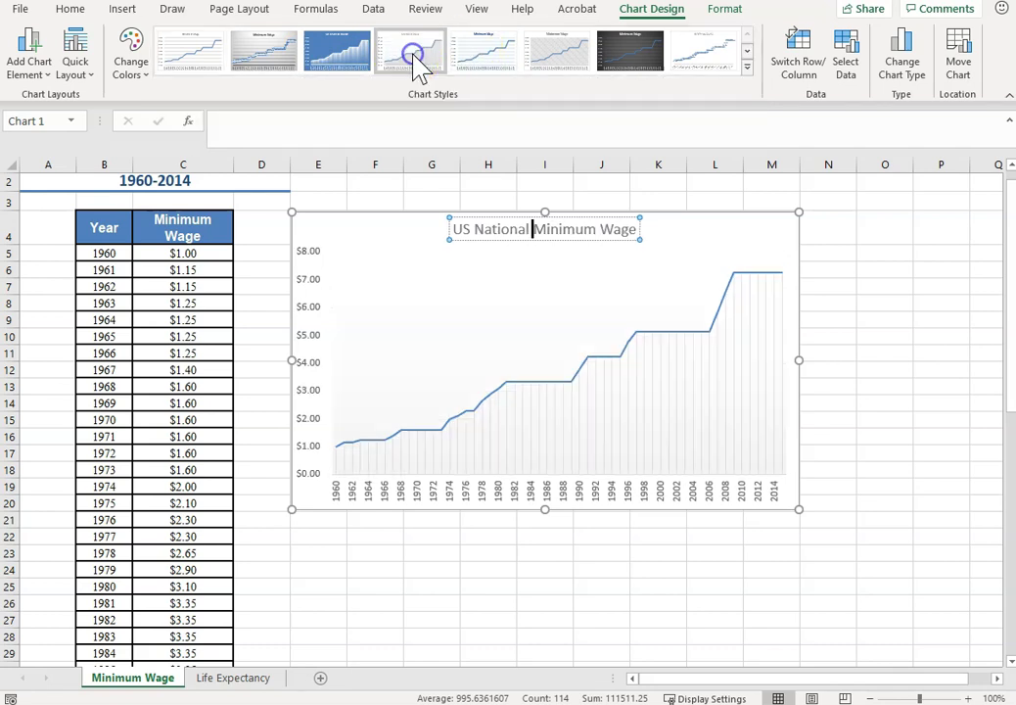
pyautogui.click(416, 60)
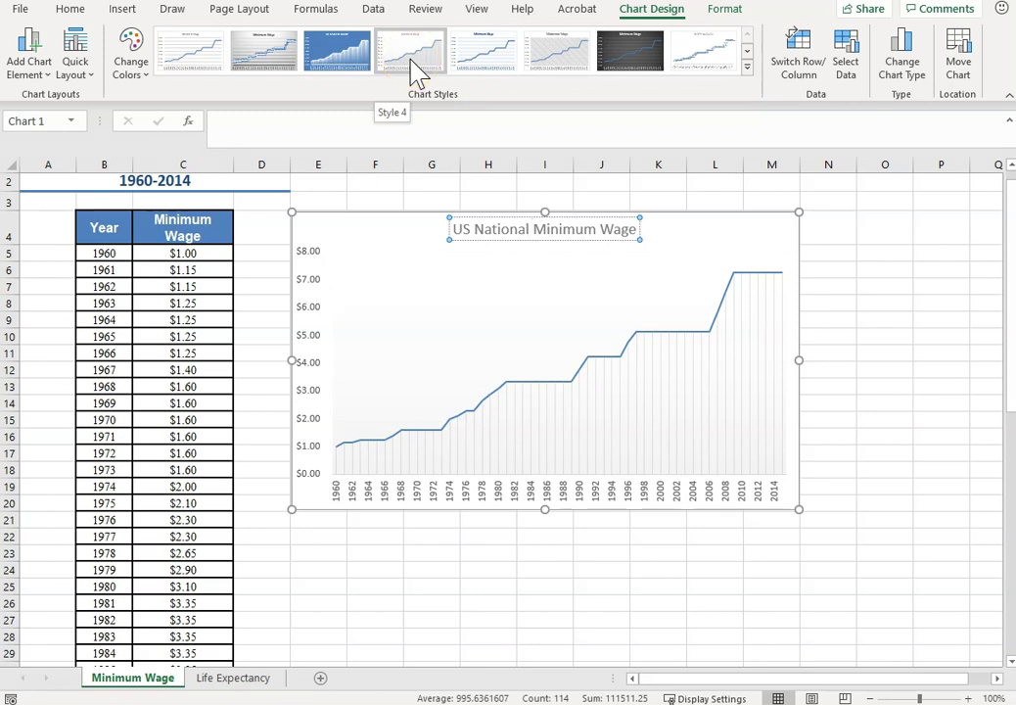
# Angle the year labels on the chart's horizontal axis counterclockwise and deselect the chart
pyautogui.click(362, 503)
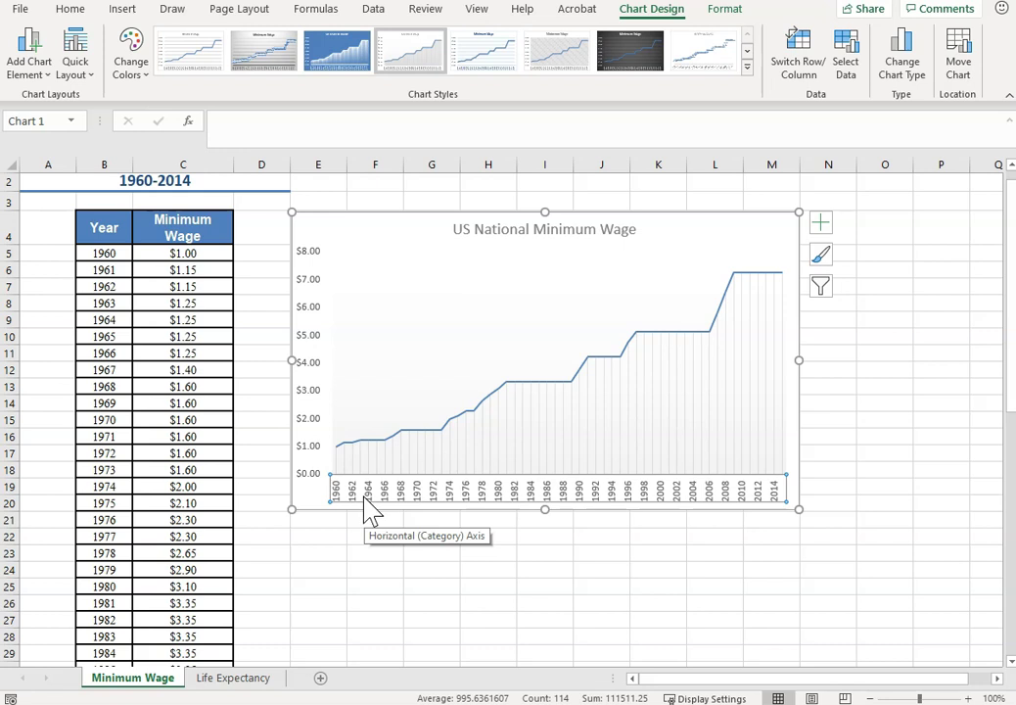
pyautogui.click(70, 9)
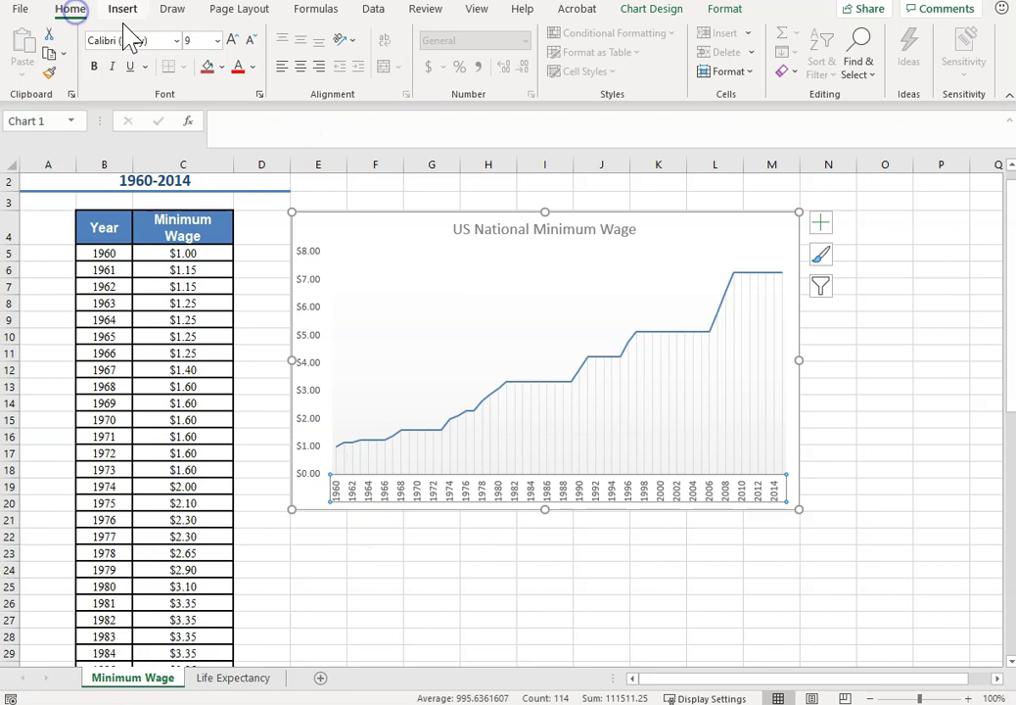
pyautogui.click(343, 41)
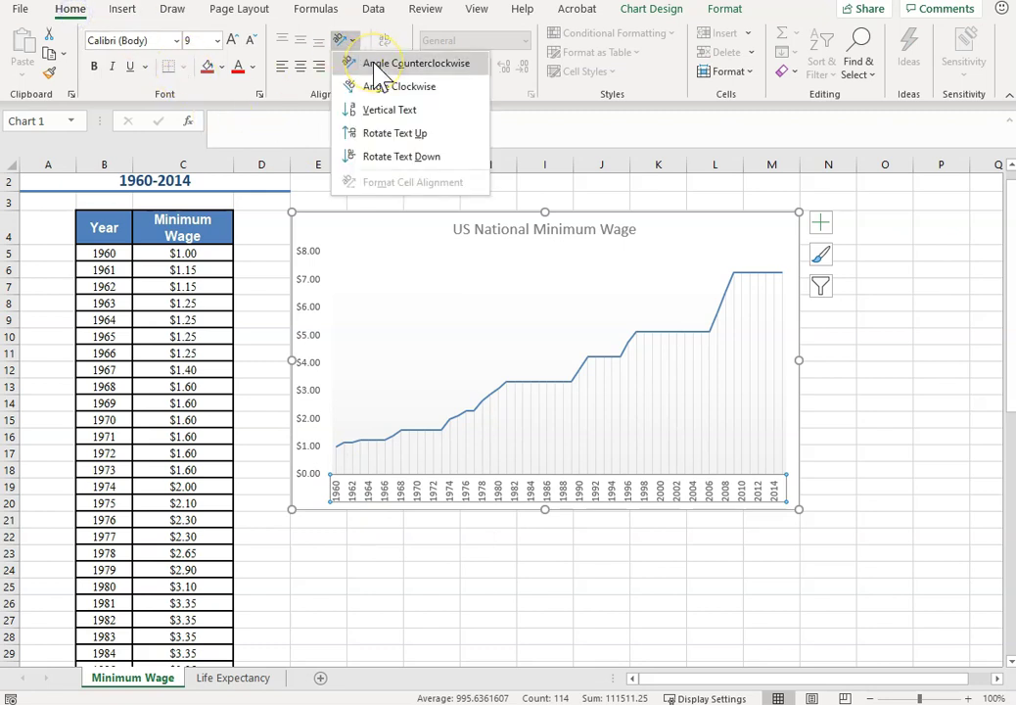
pyautogui.click(375, 65)
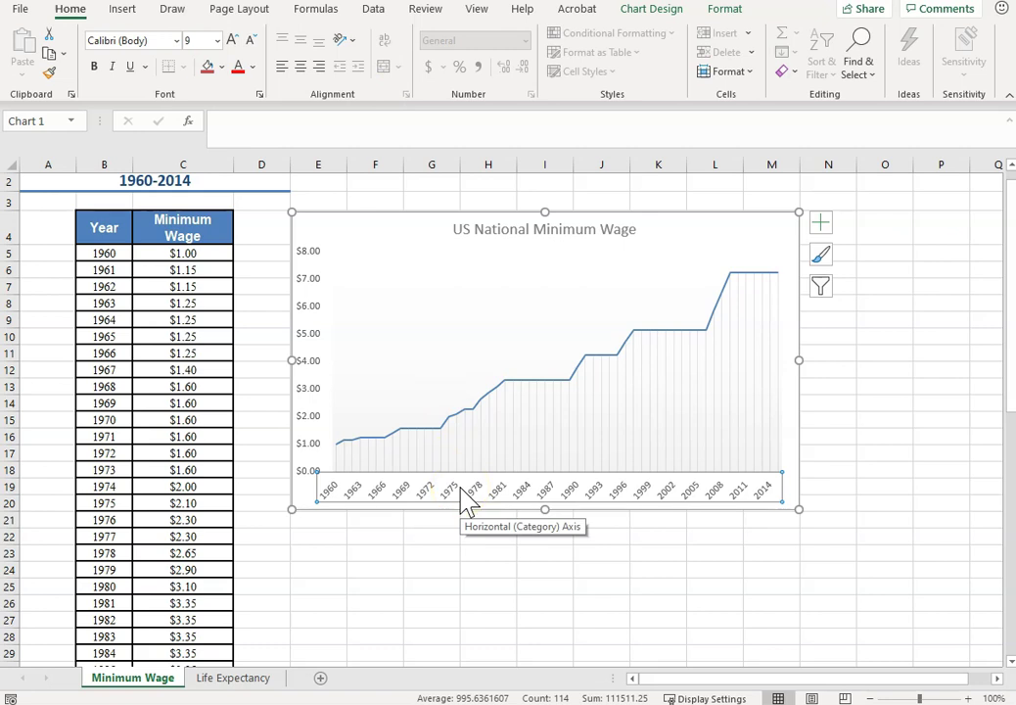
pyautogui.click(382, 232)
pyautogui.click(359, 601)
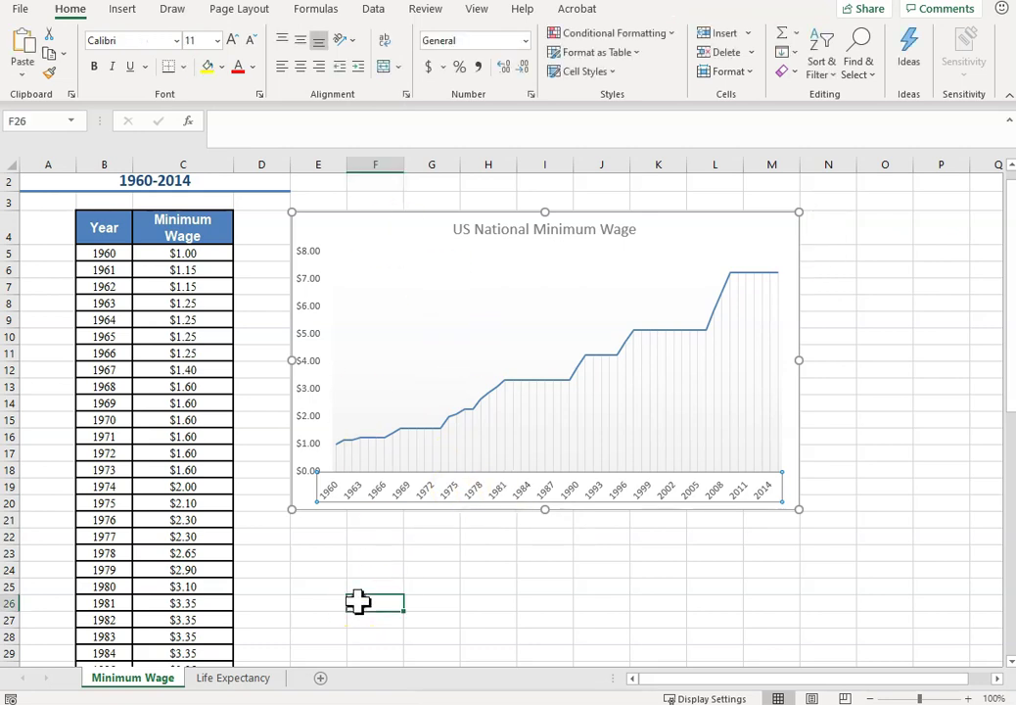
# Scale the Minimum Wage sheet to print fitted to 1 page wide by 1 tall
pyautogui.click(238, 10)
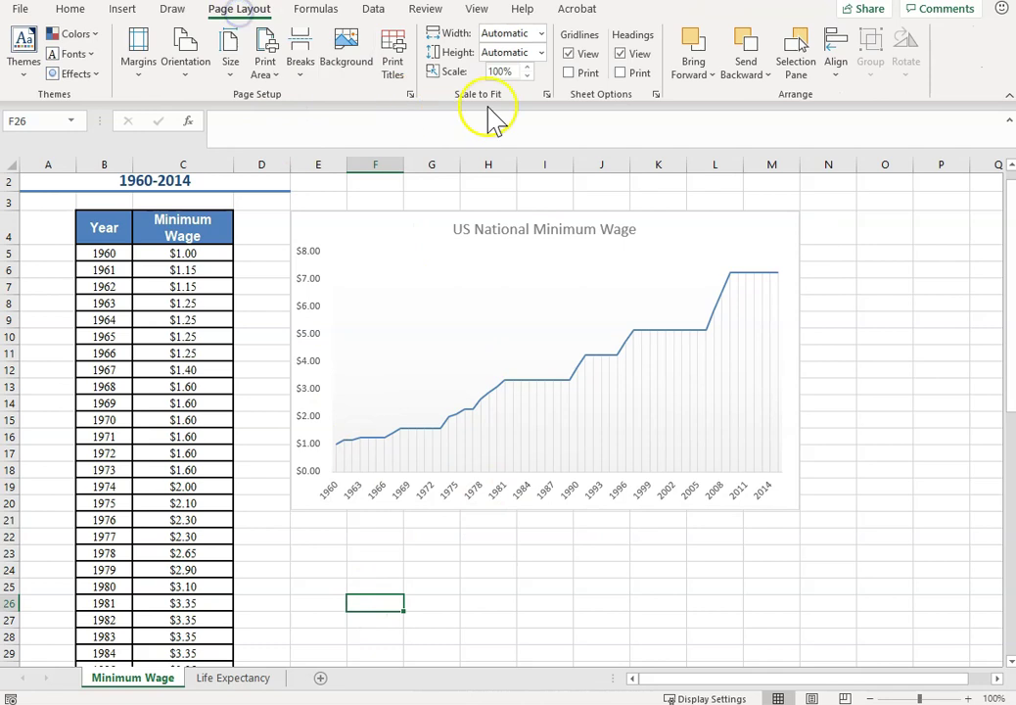
pyautogui.click(546, 94)
pyautogui.click(433, 483)
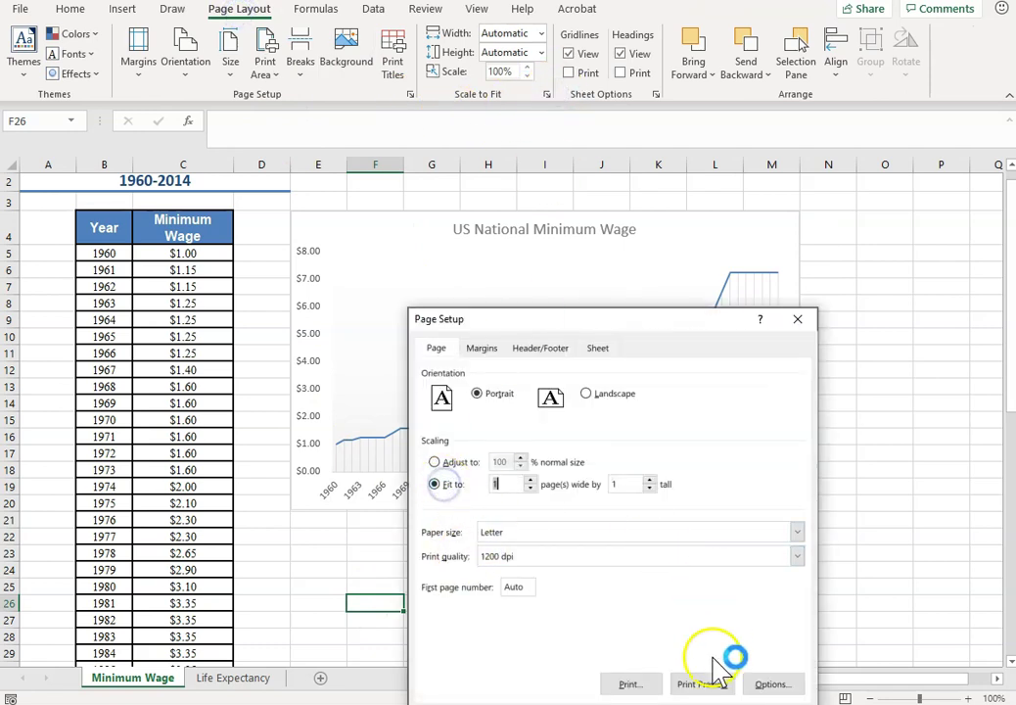
pyautogui.press('Return')
pyautogui.click(624, 602)
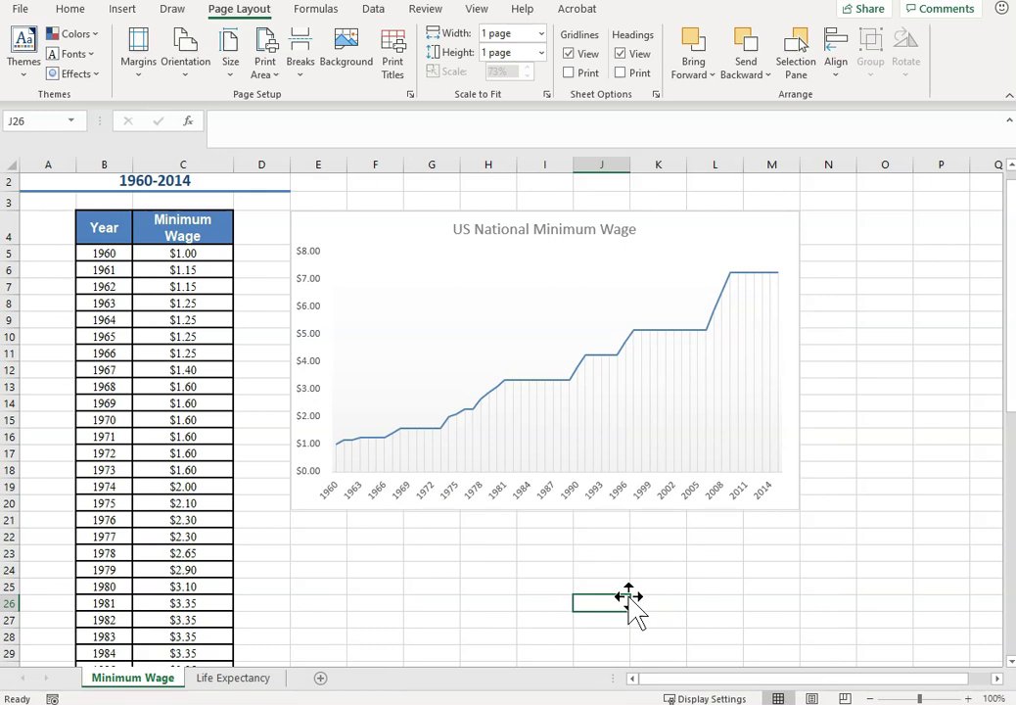
pyautogui.click(798, 45)
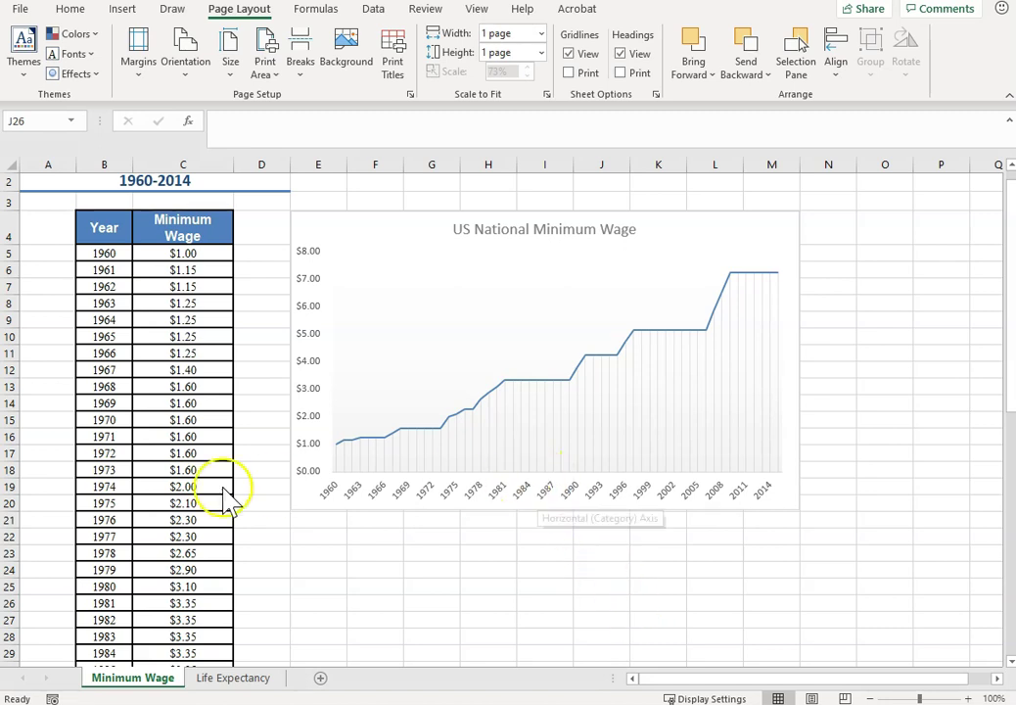
# On the Life Expectancy sheet, create a column chart on its own chart sheet from the Birth Year and Male data in A5:B11
pyautogui.click(232, 682)
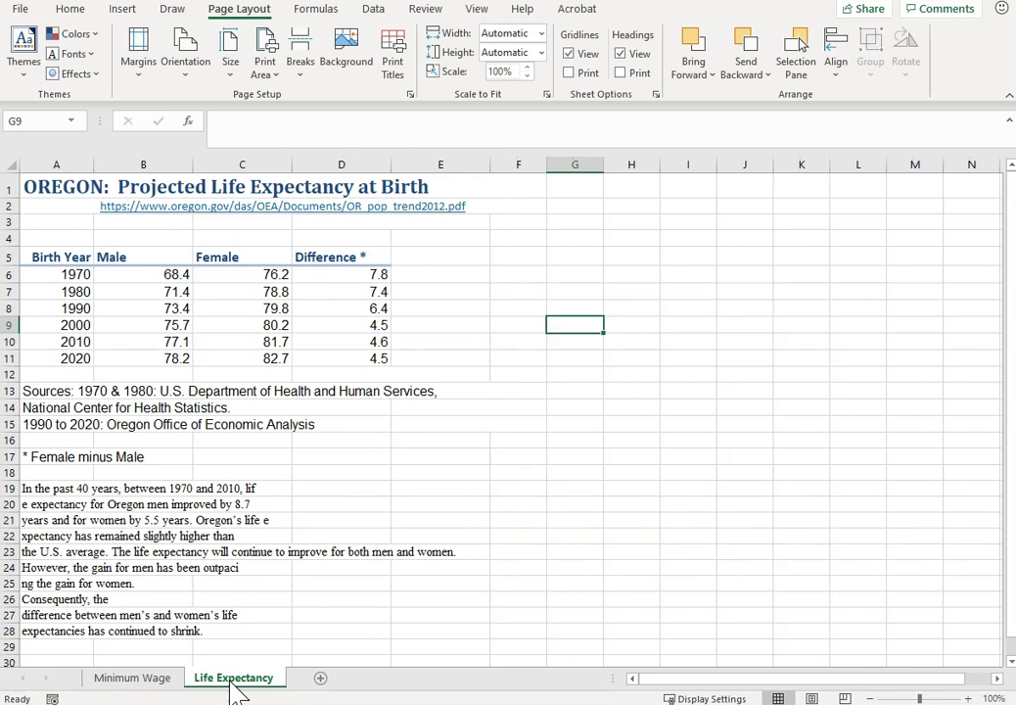
pyautogui.moveTo(127, 257); pyautogui.dragTo(216, 365)
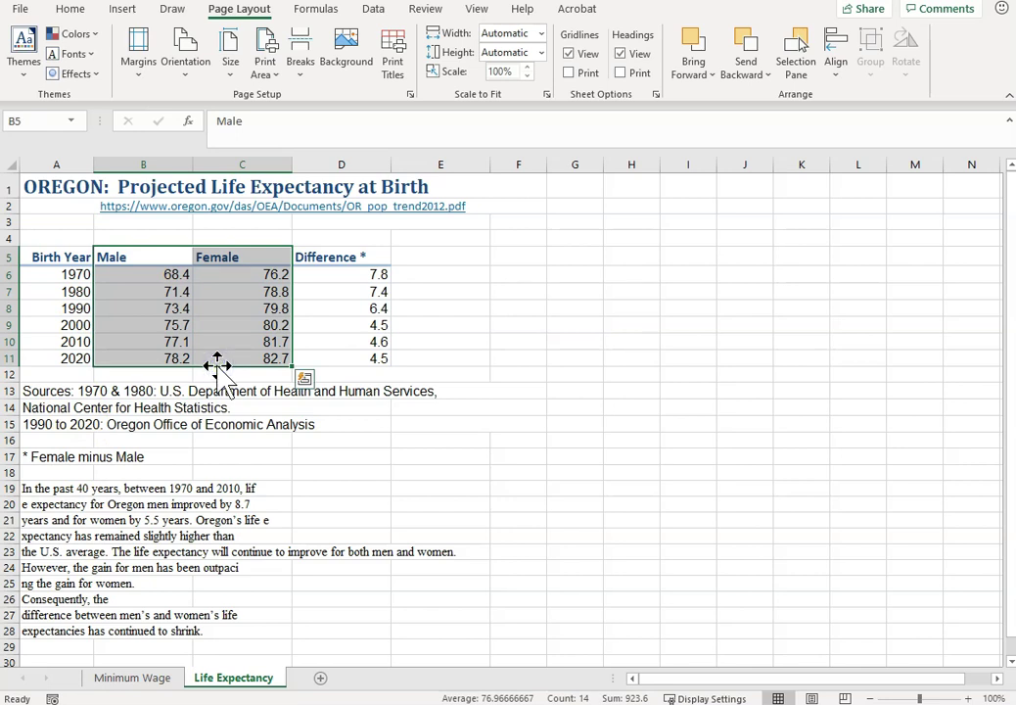
pyautogui.click(423, 329)
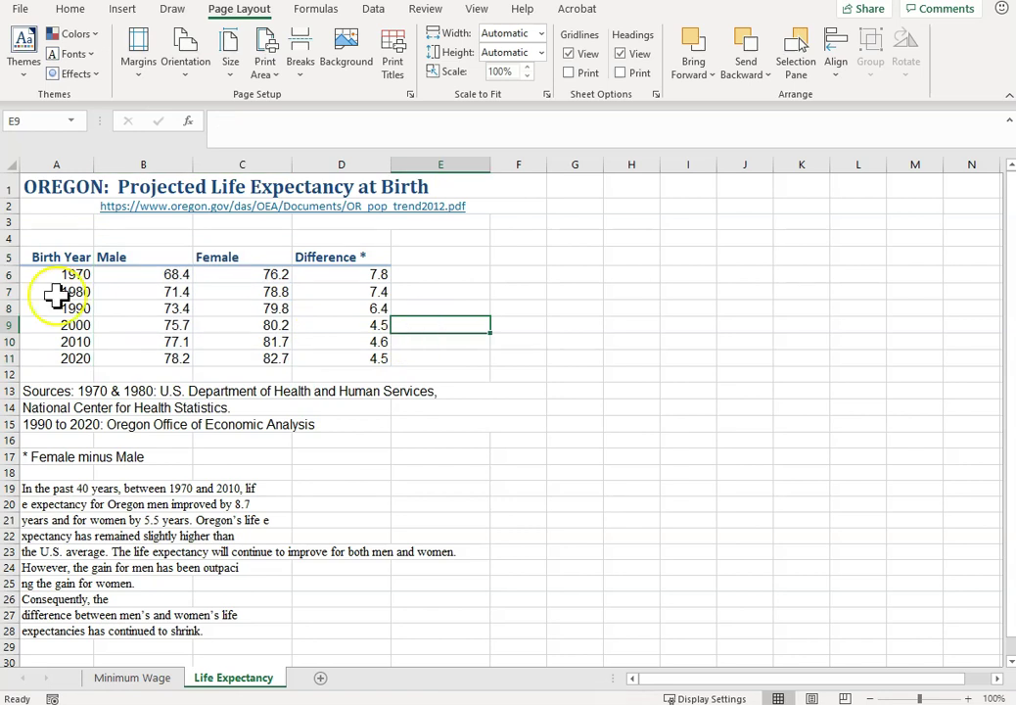
pyautogui.click(59, 256)
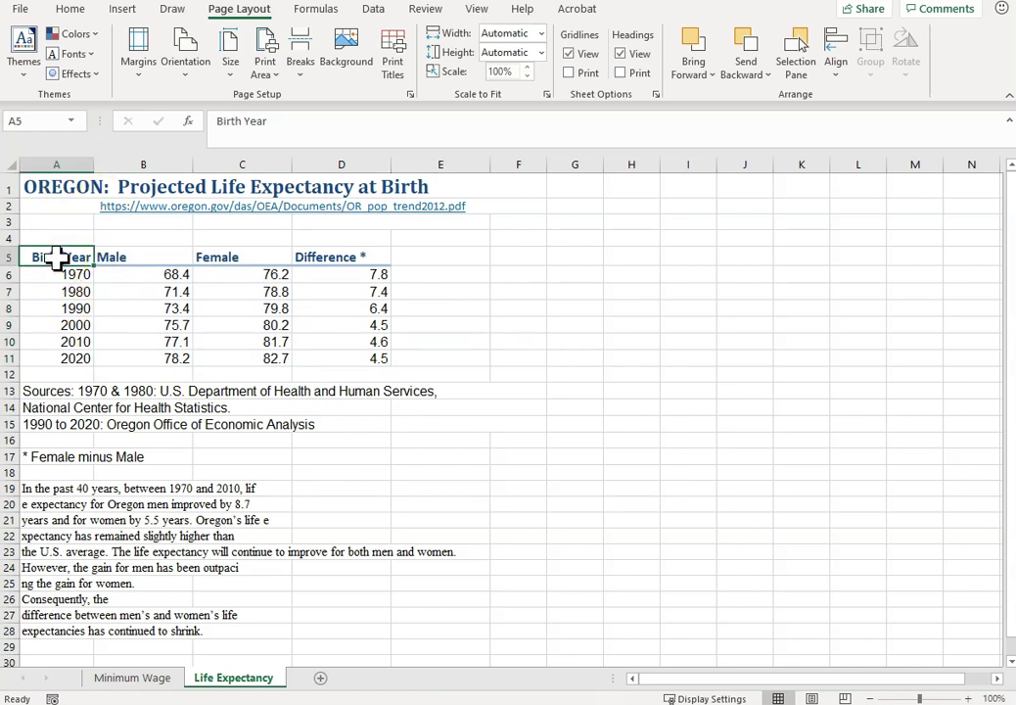
pyautogui.moveTo(58, 256); pyautogui.dragTo(115, 354)
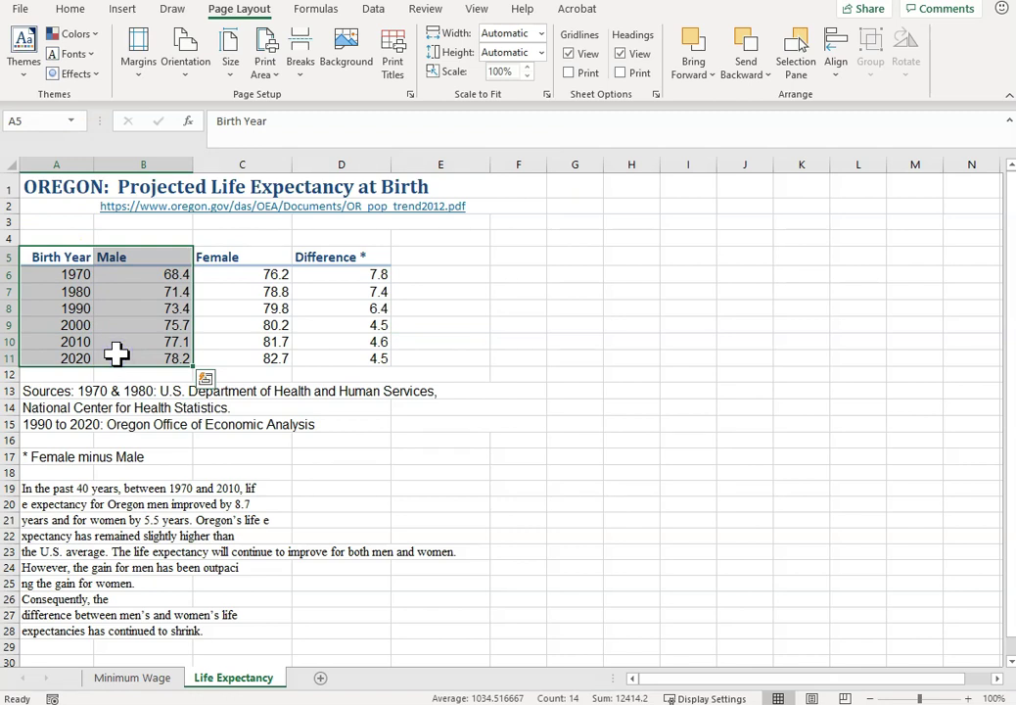
pyautogui.moveTo(115, 354); pyautogui.dragTo(150, 352)
pyautogui.press('pagedown')
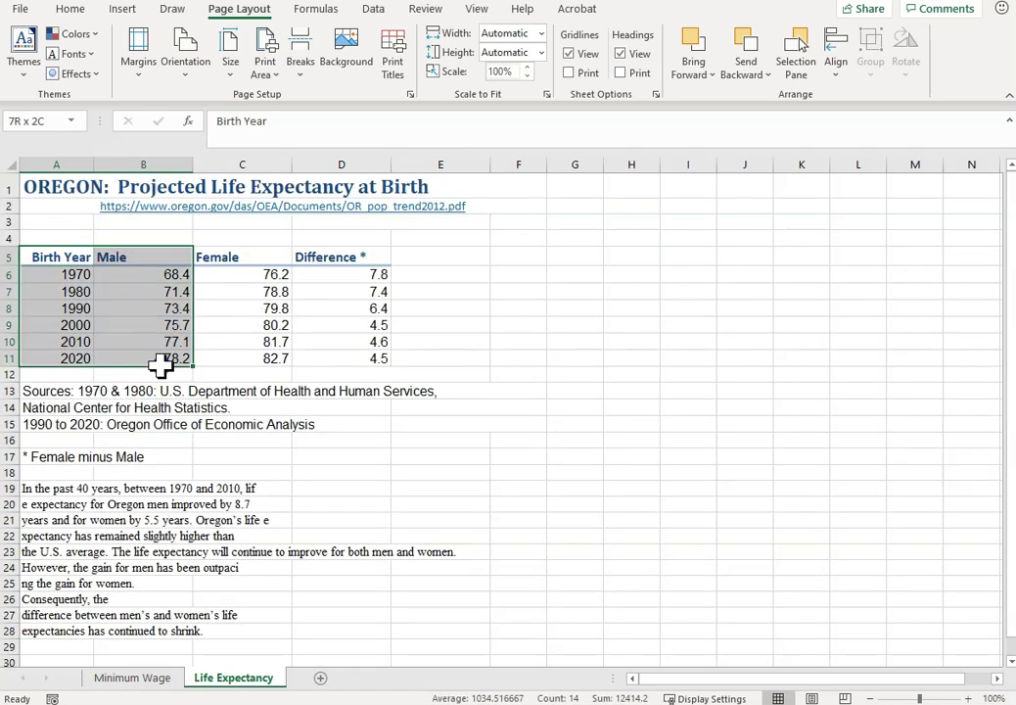
pyautogui.press('F11')
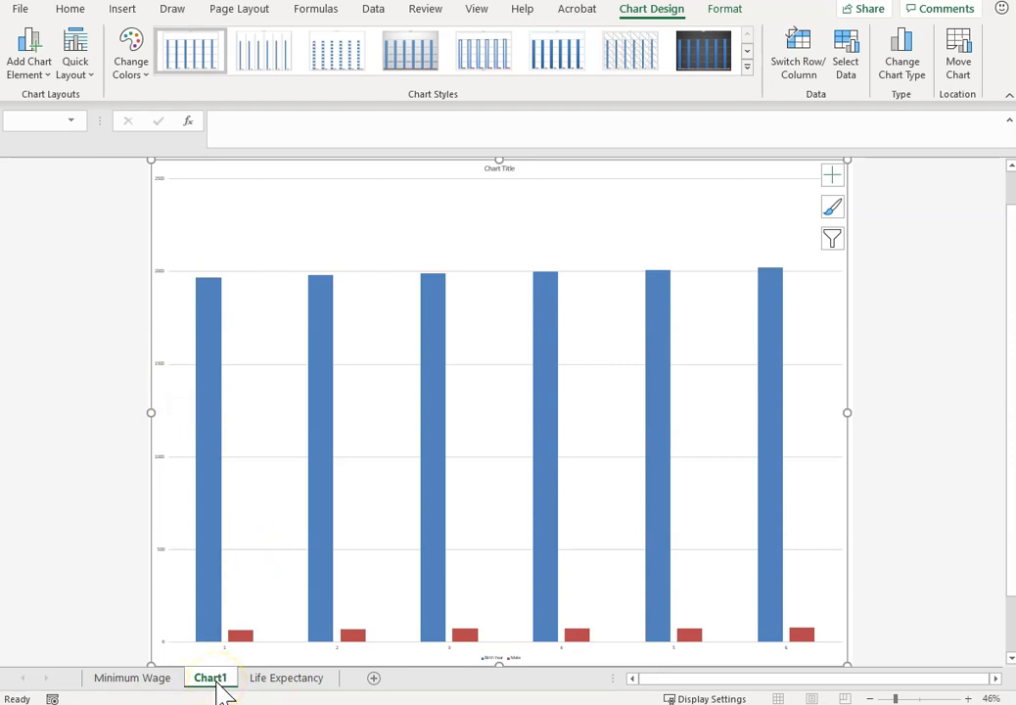
# Rename the new chart sheet as "Men"
pyautogui.doubleClick(215, 682)
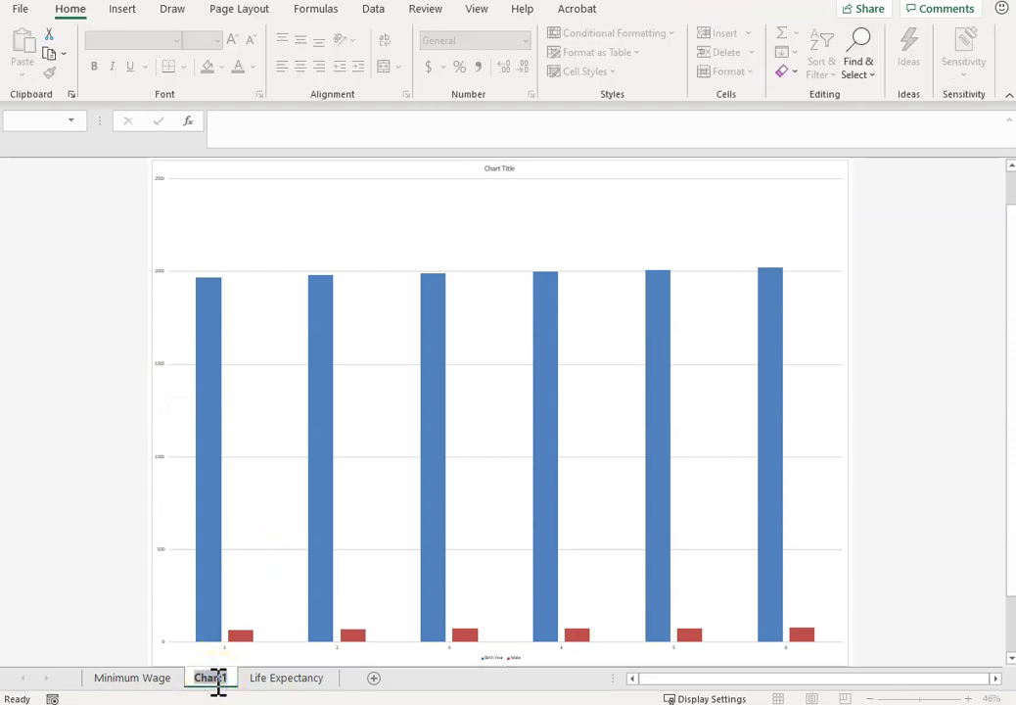
pyautogui.write('Men')
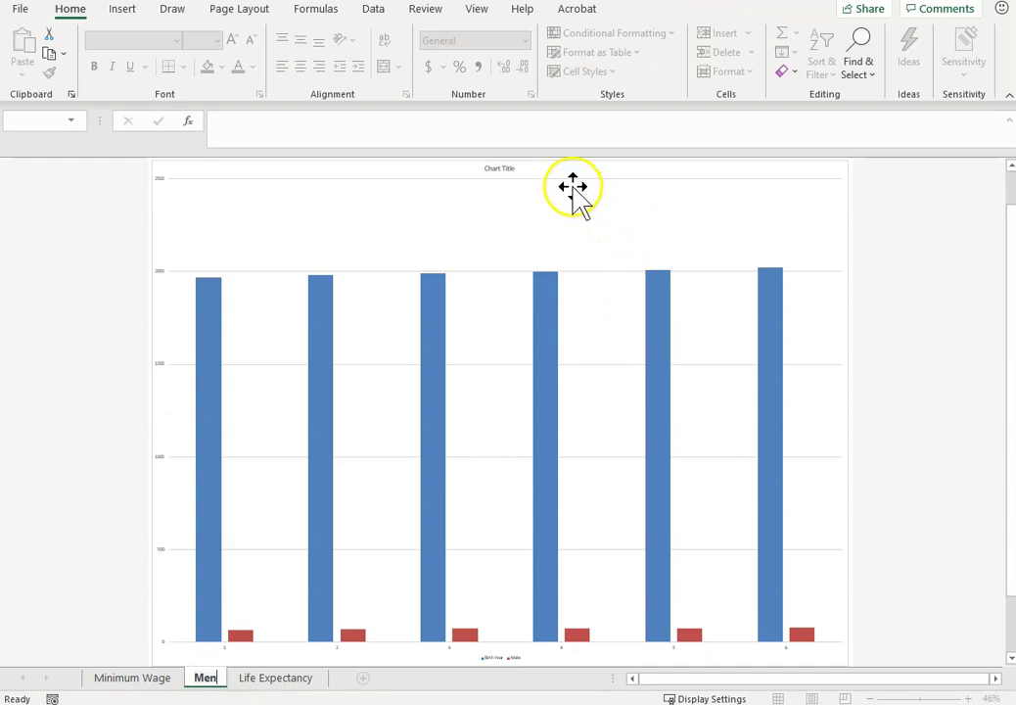
pyautogui.click(575, 188)
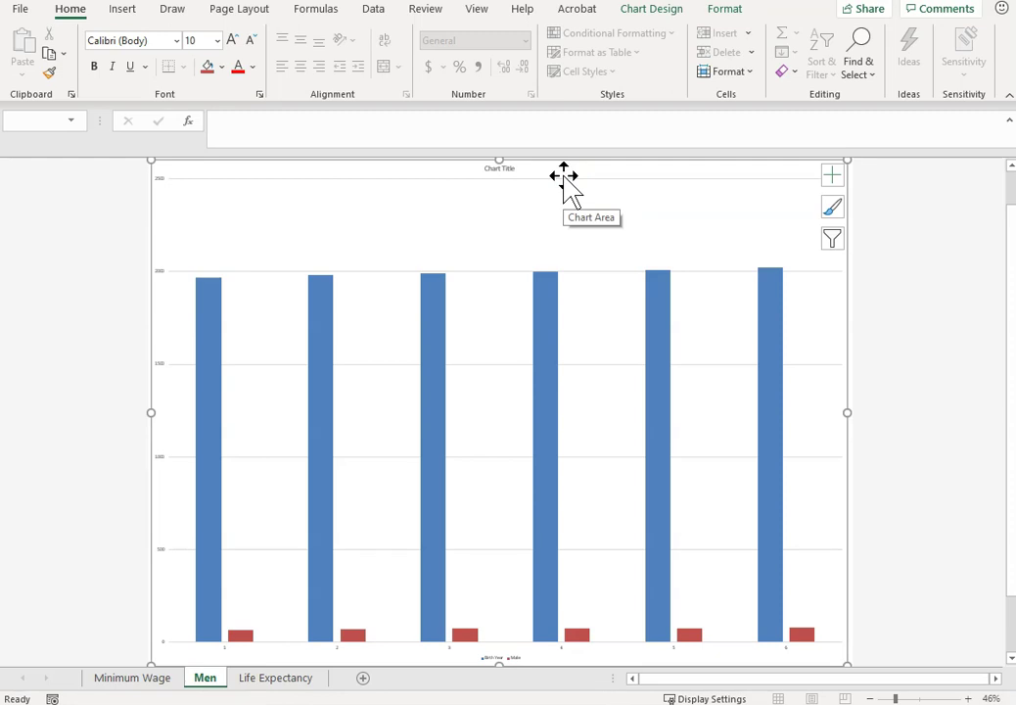
pyautogui.click(570, 176)
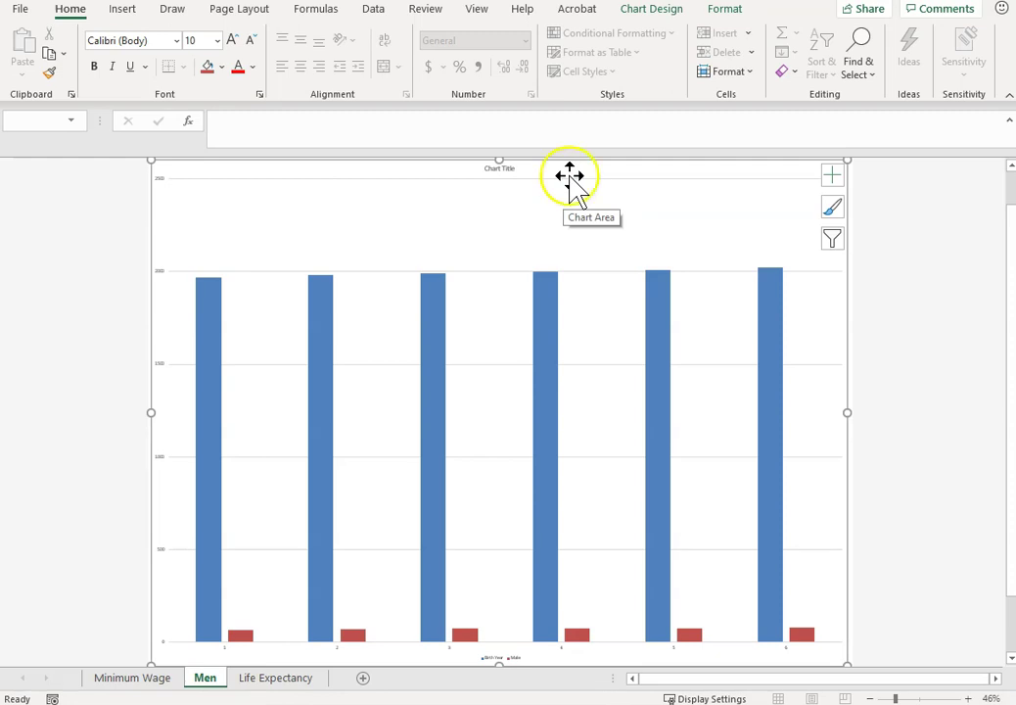
# Increase the font size of the Men chart's vertical axis labels to 16
pyautogui.click(1005, 262)
pyautogui.moveTo(1010, 262); pyautogui.dragTo(1008, 351)
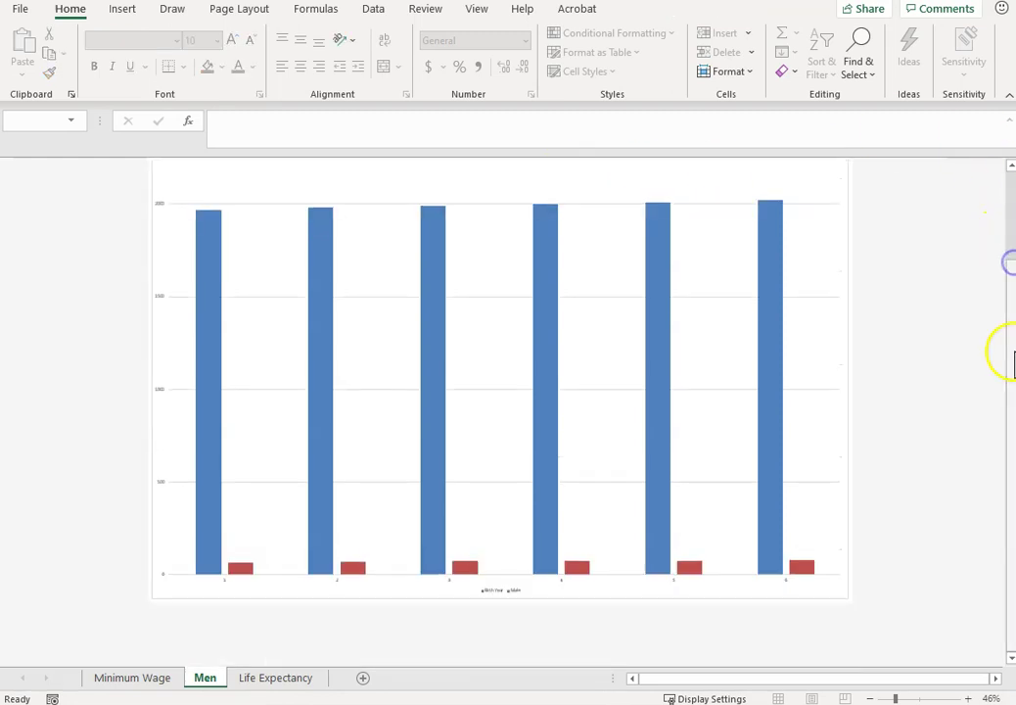
pyautogui.click(455, 585)
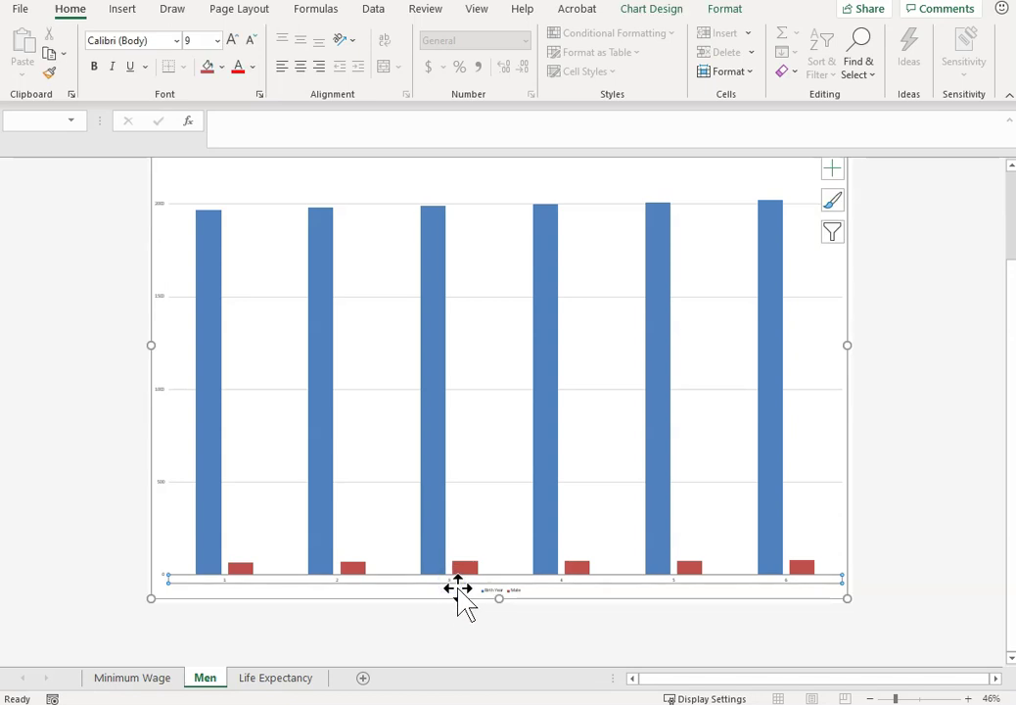
pyautogui.click(546, 589)
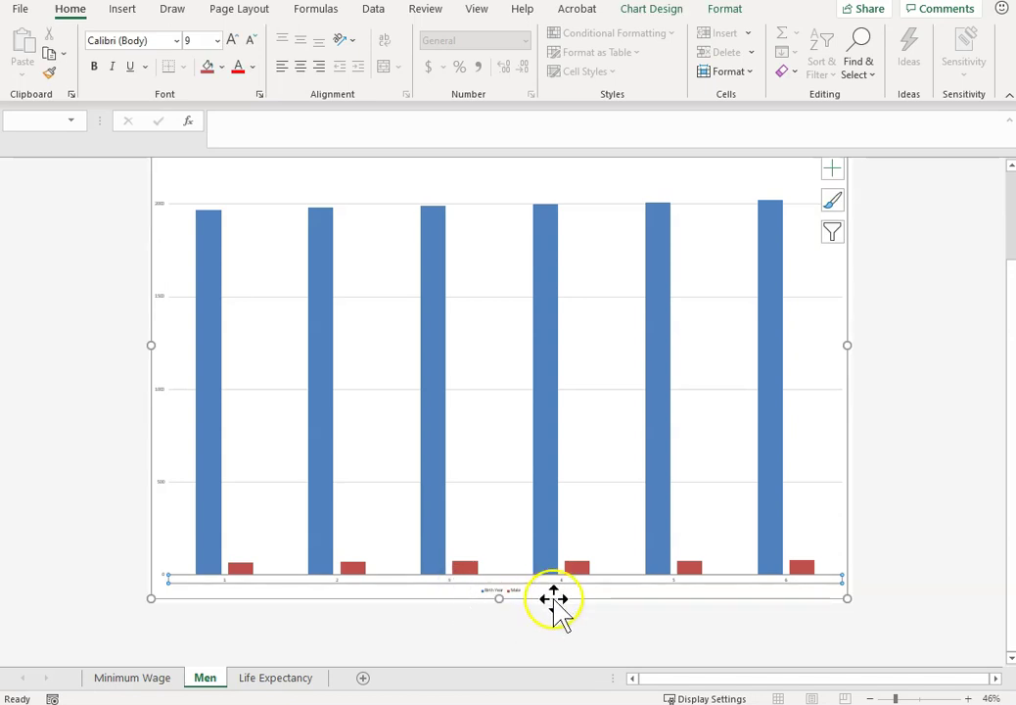
pyautogui.click(164, 210)
pyautogui.click(969, 698)
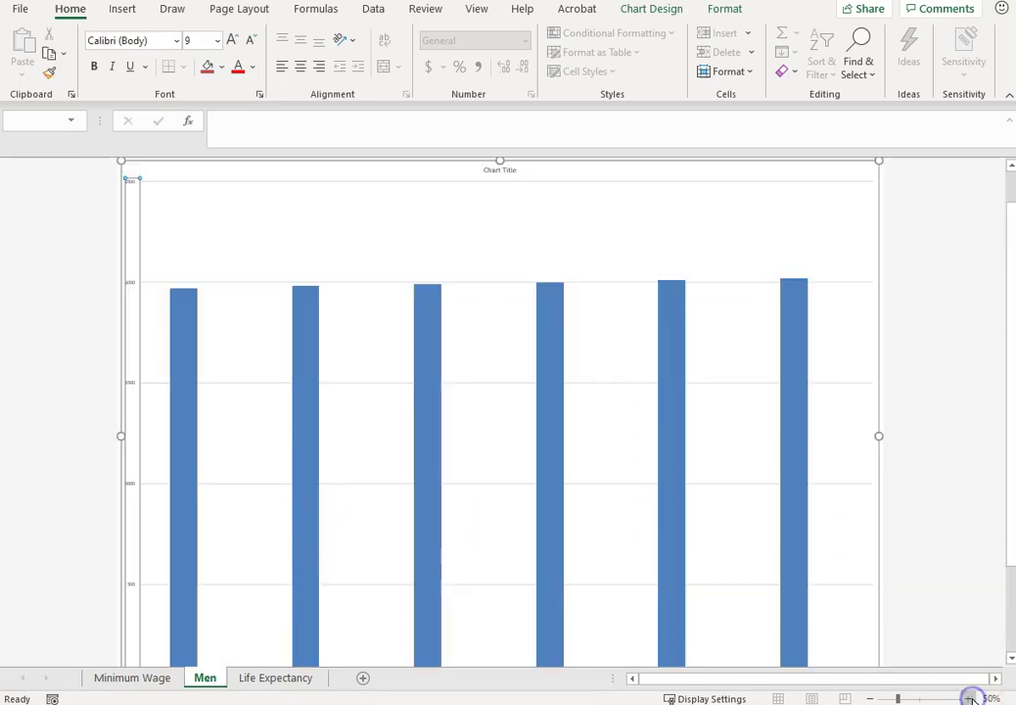
pyautogui.click(969, 698)
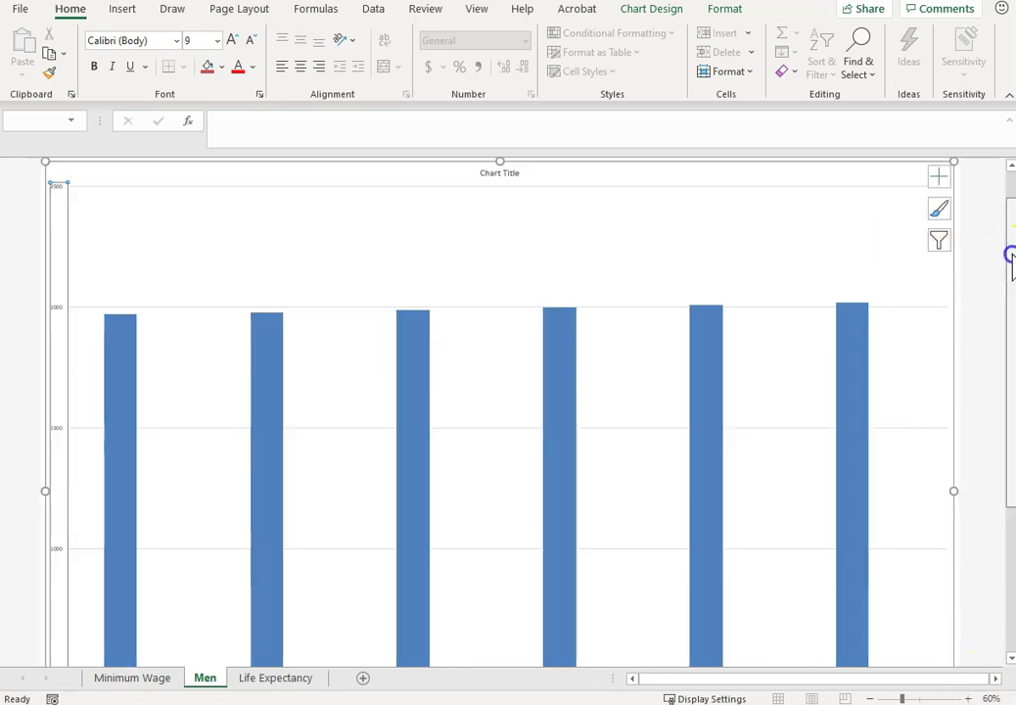
pyautogui.moveTo(1011, 257); pyautogui.dragTo(1009, 409)
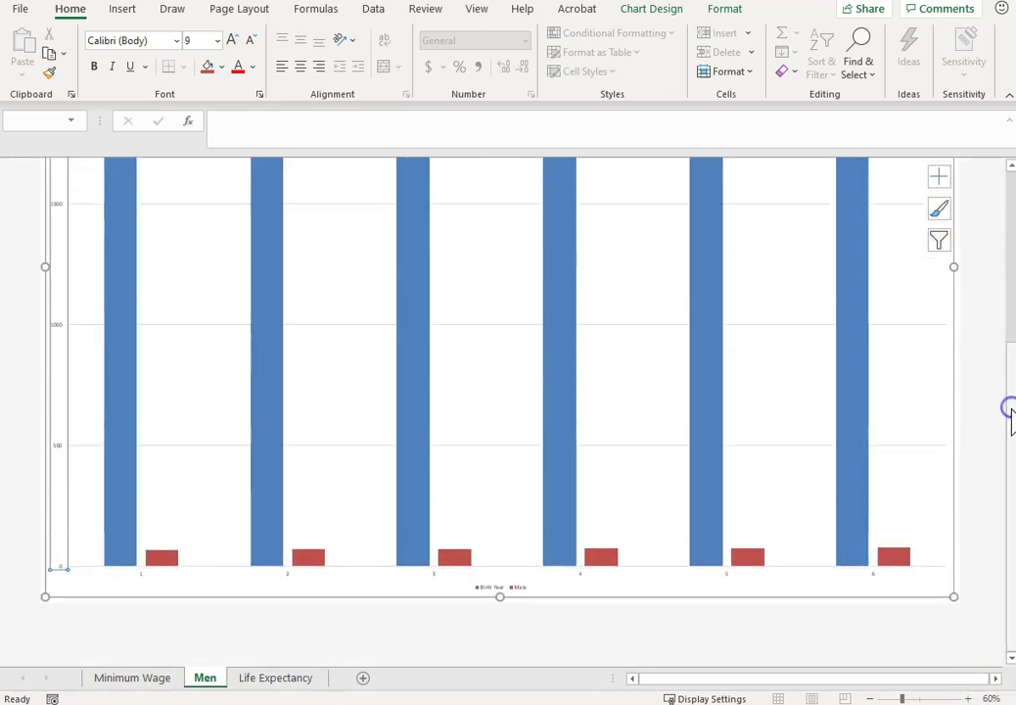
pyautogui.click(232, 40)
pyautogui.click(232, 40)
pyautogui.click(232, 43)
pyautogui.click(231, 43)
pyautogui.click(232, 43)
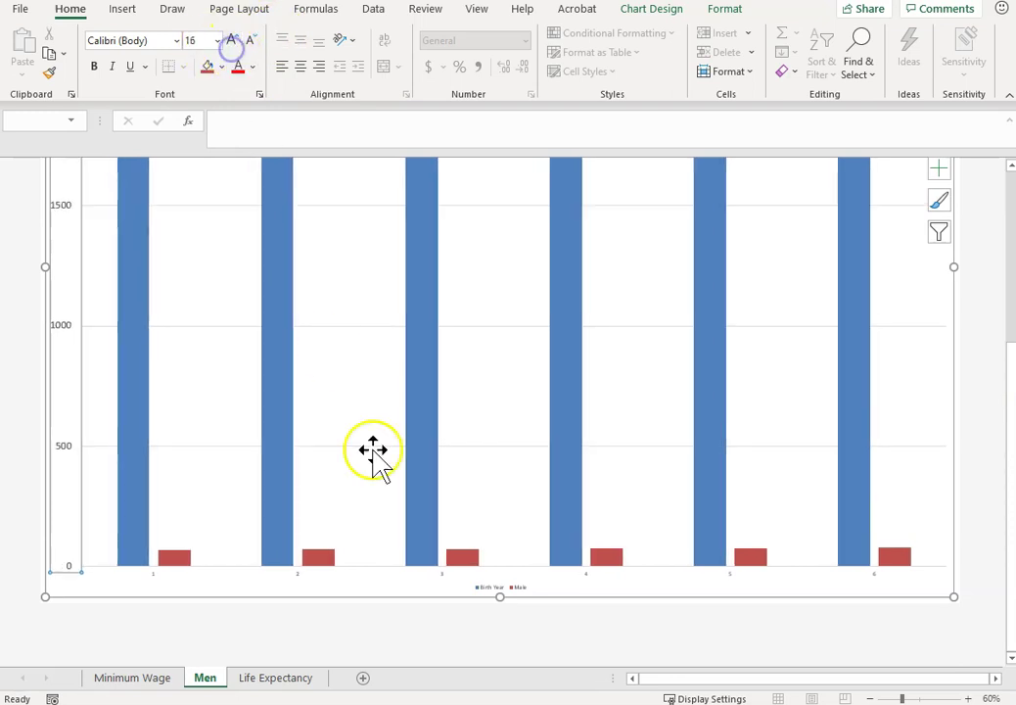
# Enlarge the font of the horizontal axis labels on the Men chart
pyautogui.click(450, 583)
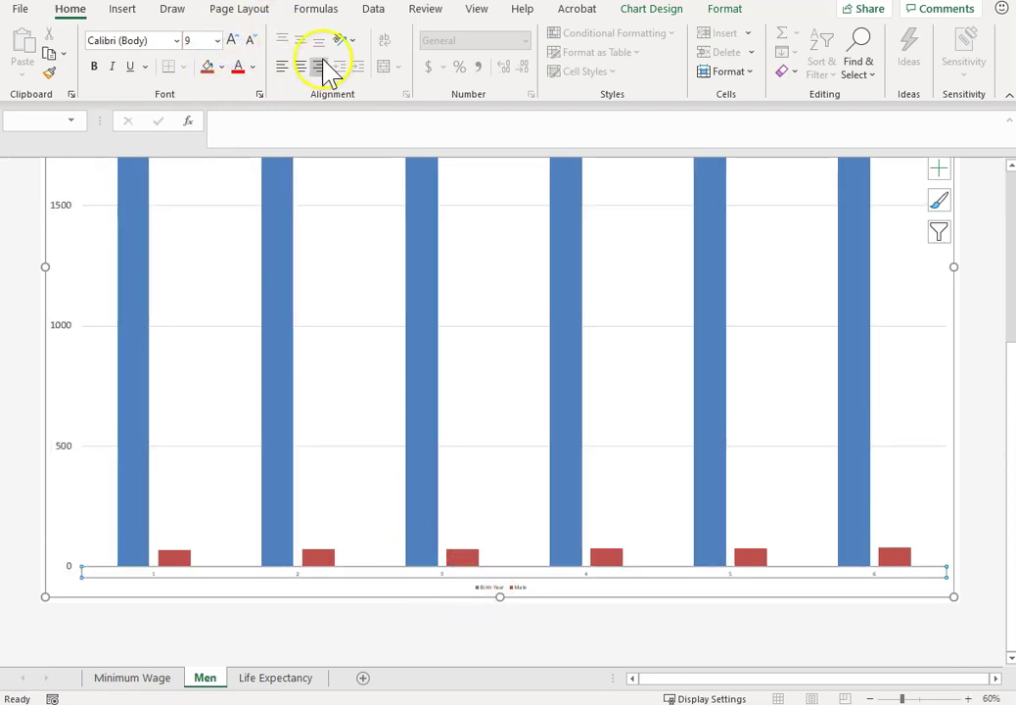
pyautogui.click(231, 42)
pyautogui.click(231, 41)
pyautogui.click(232, 41)
pyautogui.click(232, 41)
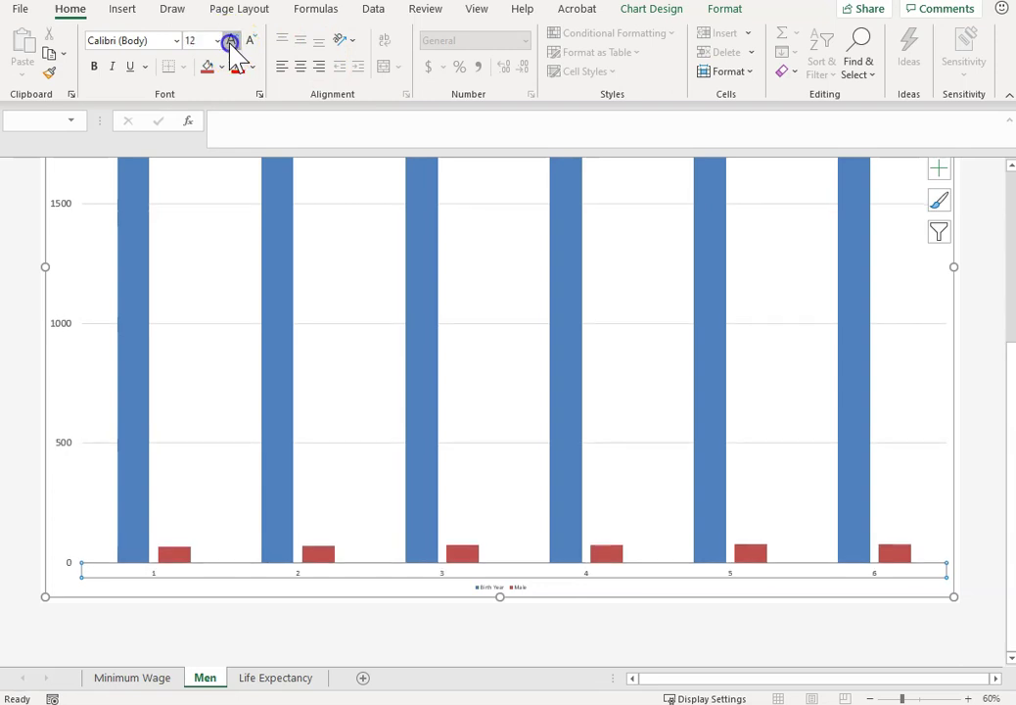
pyautogui.click(232, 41)
pyautogui.click(232, 41)
# Increase the font size of the Men chart's legend to 12
pyautogui.click(498, 586)
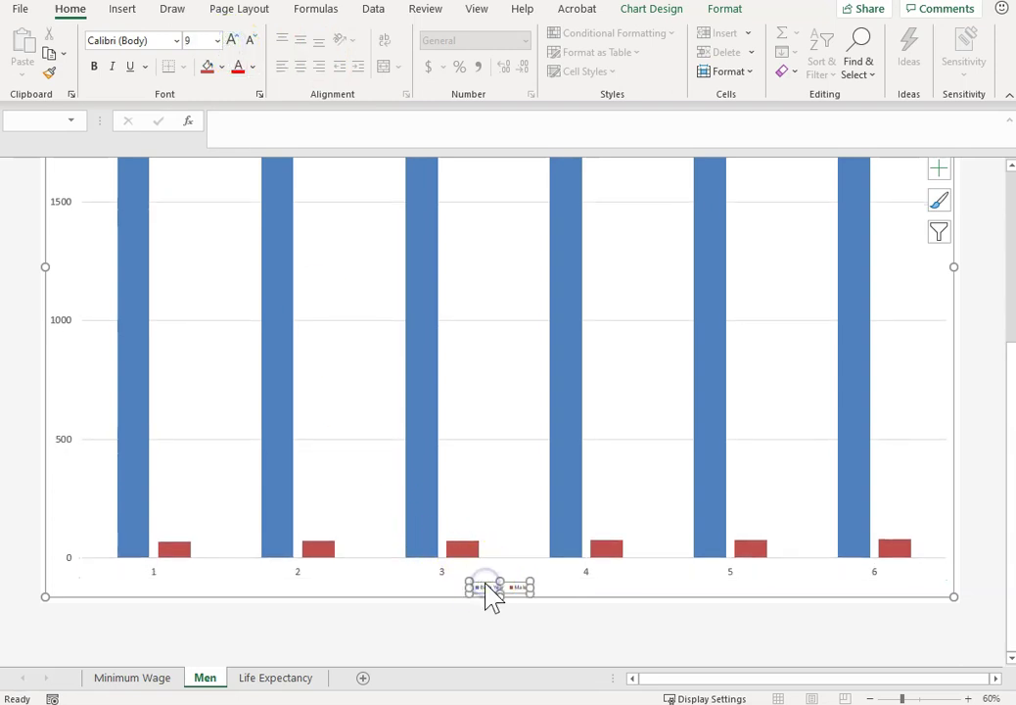
pyautogui.click(232, 41)
pyautogui.click(232, 41)
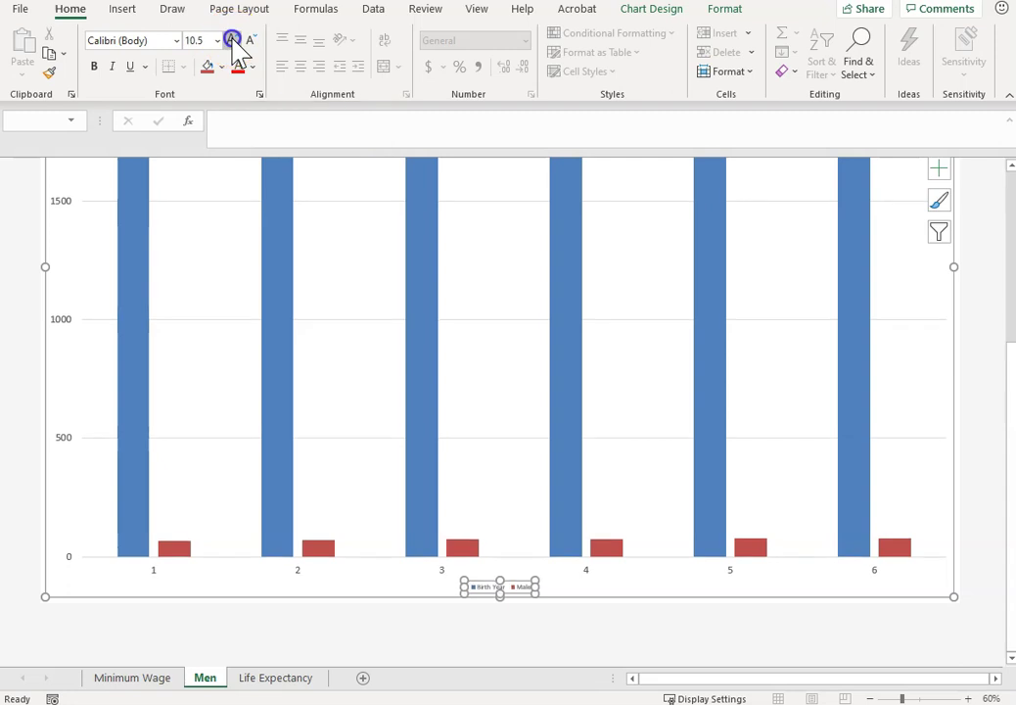
pyautogui.click(232, 41)
pyautogui.click(232, 42)
pyautogui.moveTo(1012, 374); pyautogui.dragTo(1000, 345)
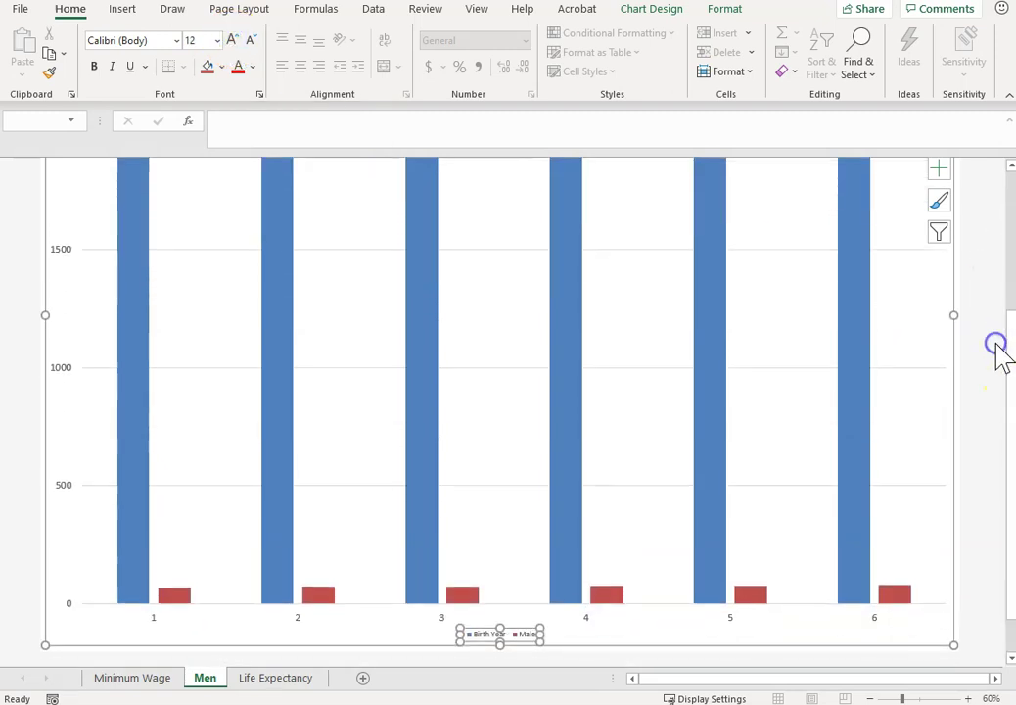
# Exclude the Birth Year series from the Men chart's data source, keeping only the Male series
pyautogui.click(269, 623)
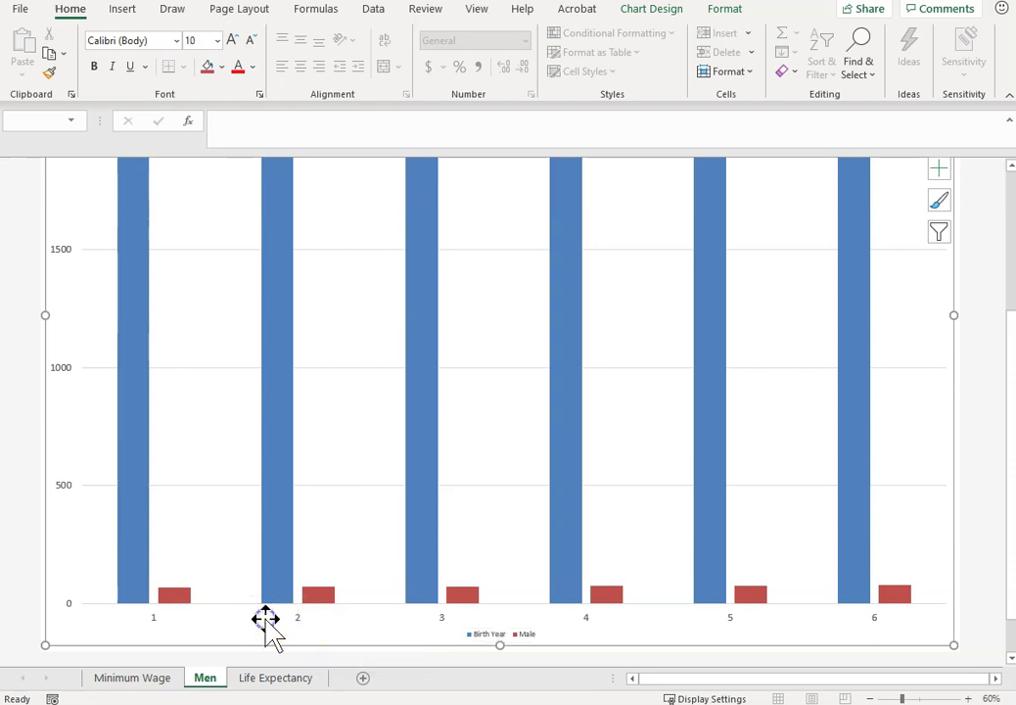
pyautogui.click(666, 11)
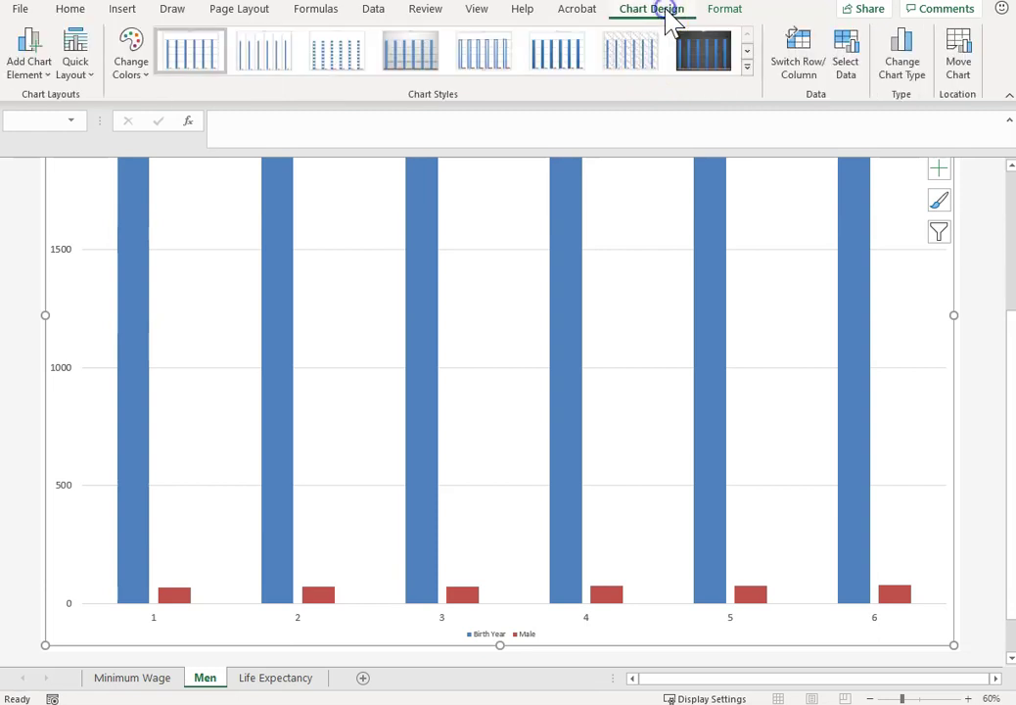
pyautogui.click(860, 63)
pyautogui.moveTo(585, 159); pyautogui.dragTo(610, 251)
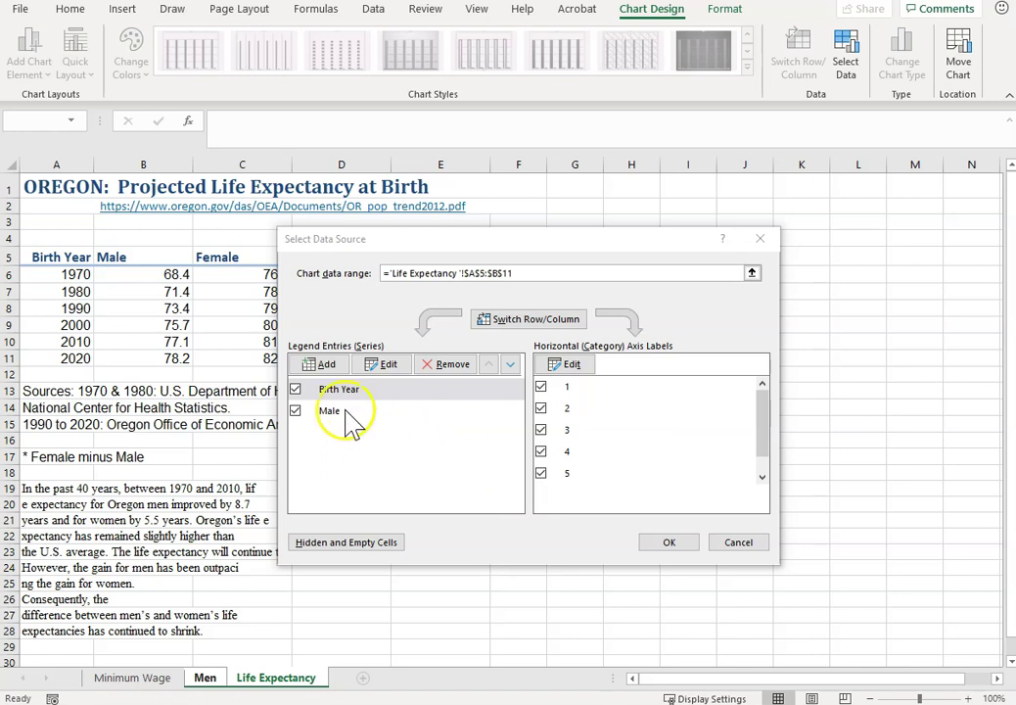
pyautogui.click(296, 389)
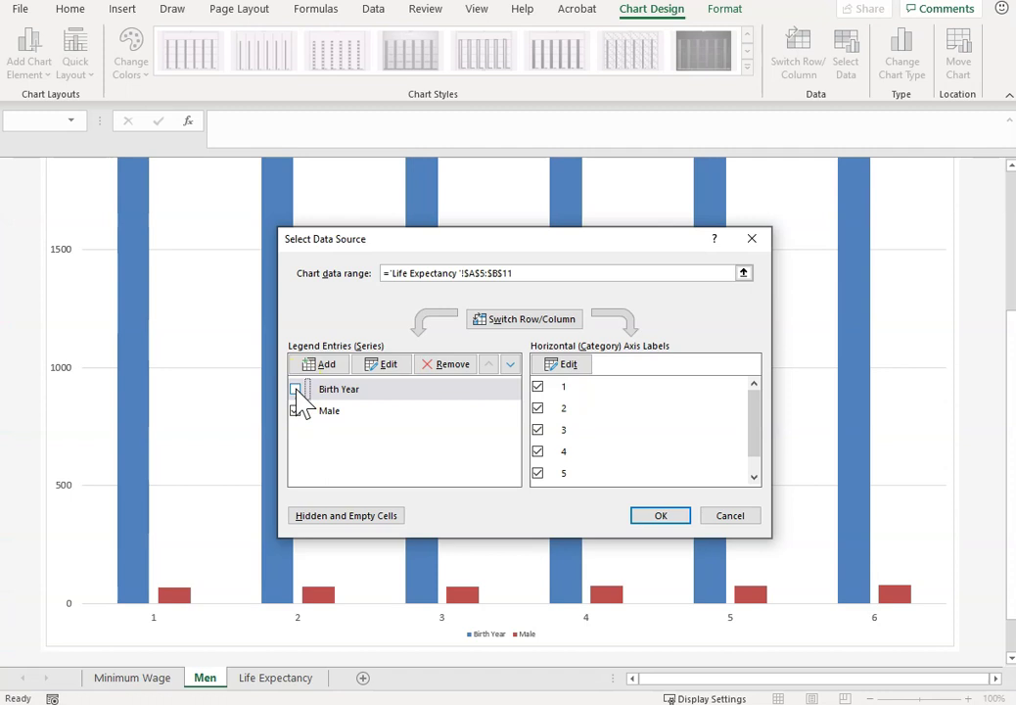
# Use the birth years in A6:A11 of the Life Expectancy sheet as the horizontal axis labels and apply the data source changes
pyautogui.click(579, 367)
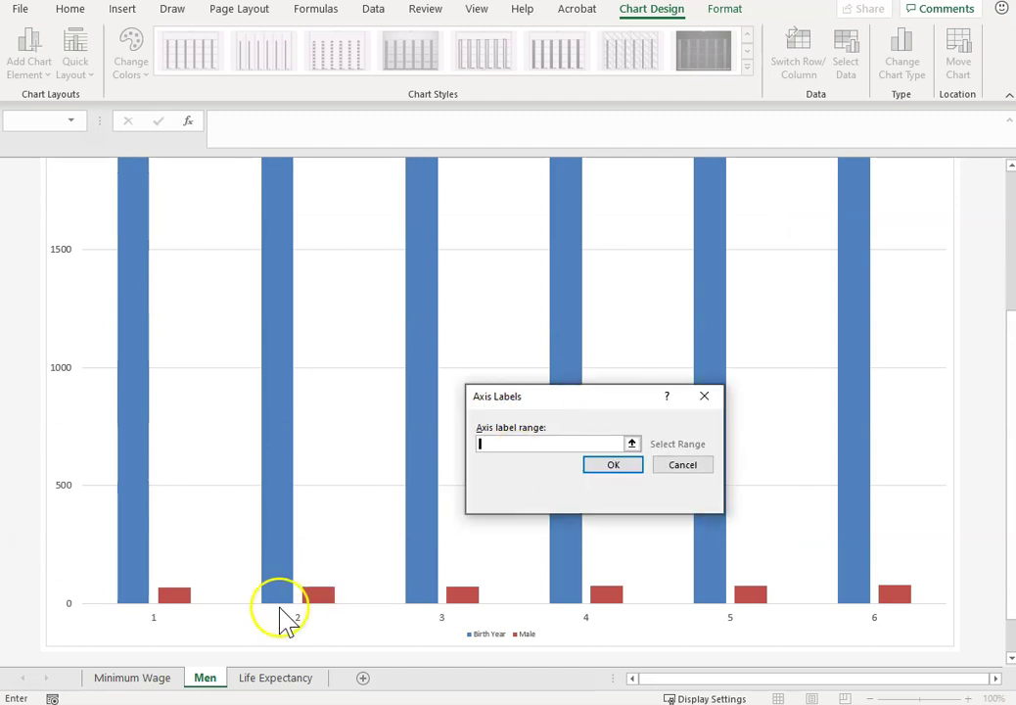
pyautogui.click(271, 683)
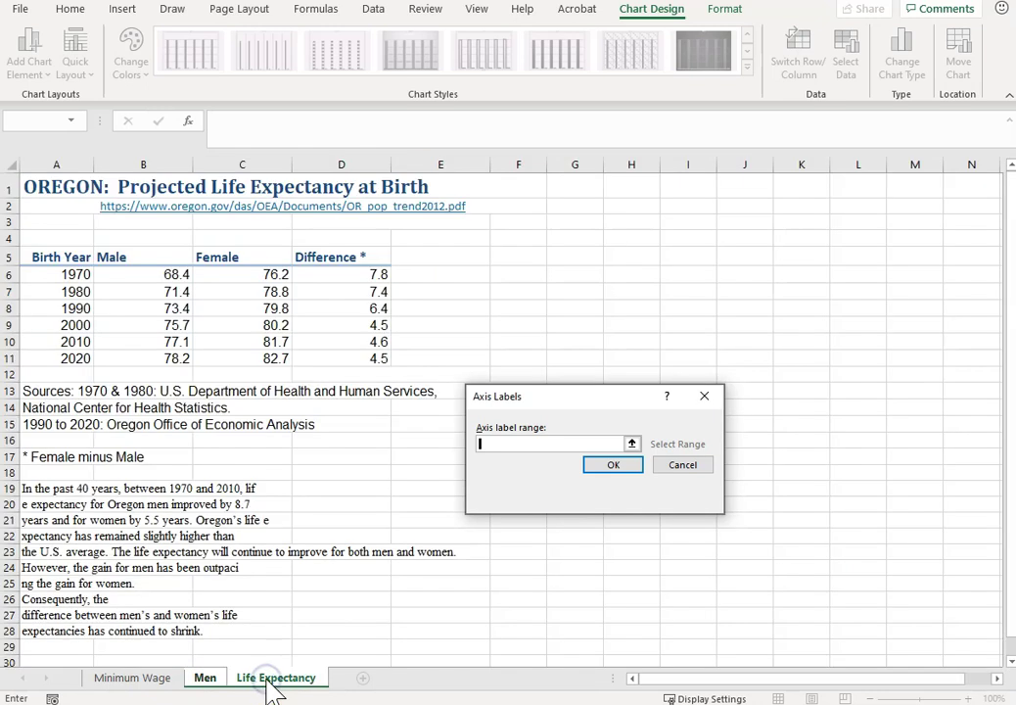
pyautogui.moveTo(68, 278); pyautogui.dragTo(78, 355)
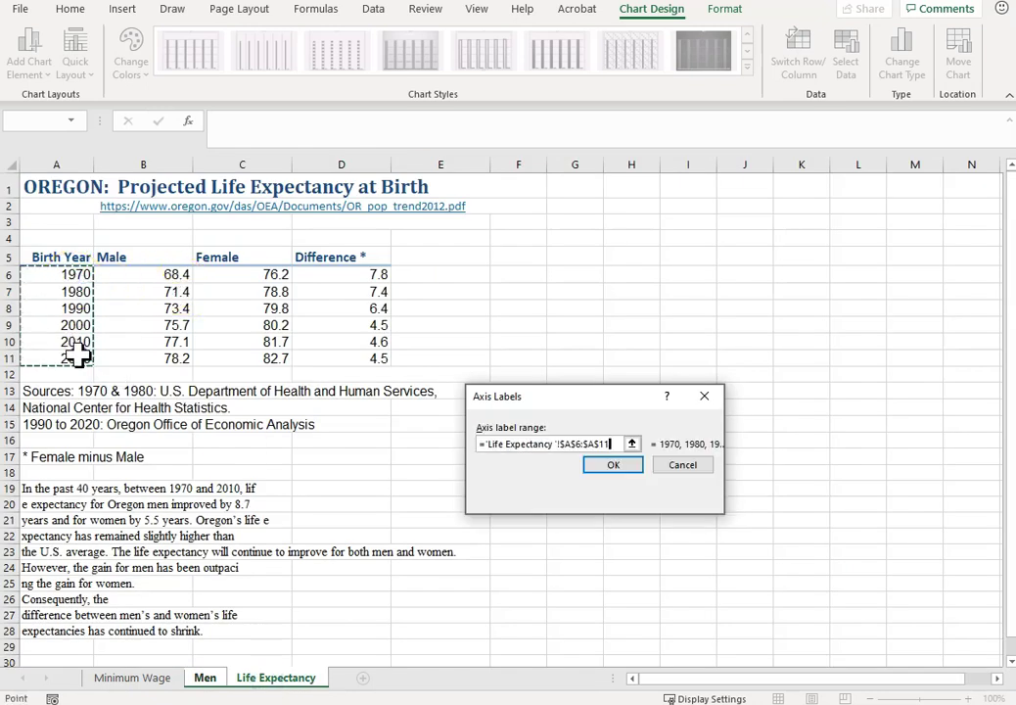
pyautogui.click(614, 466)
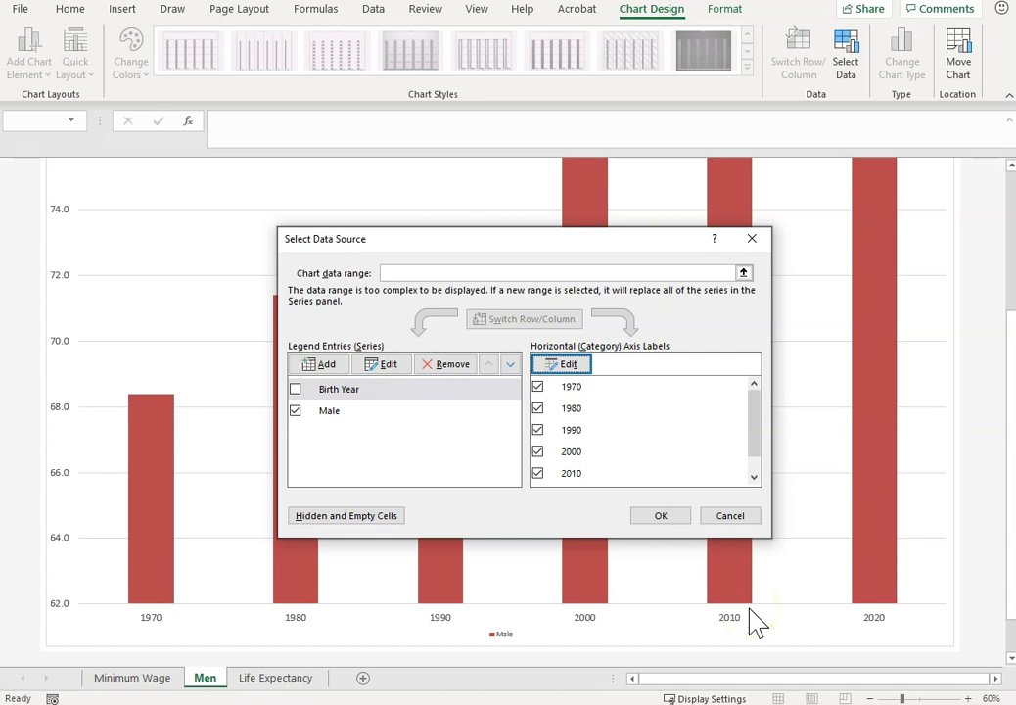
pyautogui.click(666, 519)
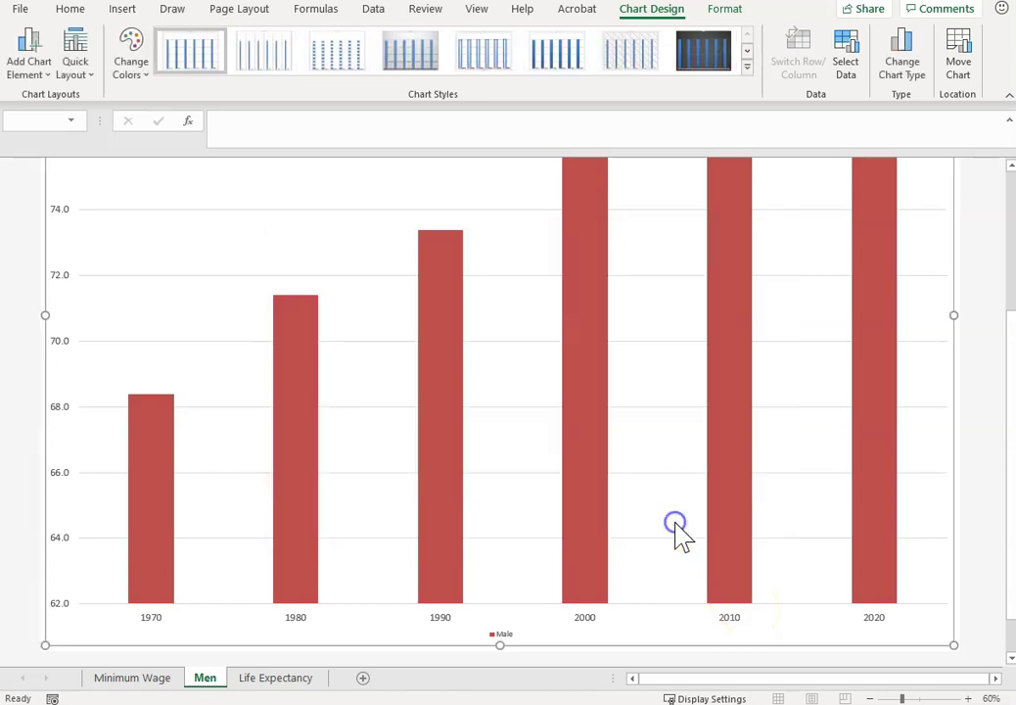
pyautogui.click(652, 558)
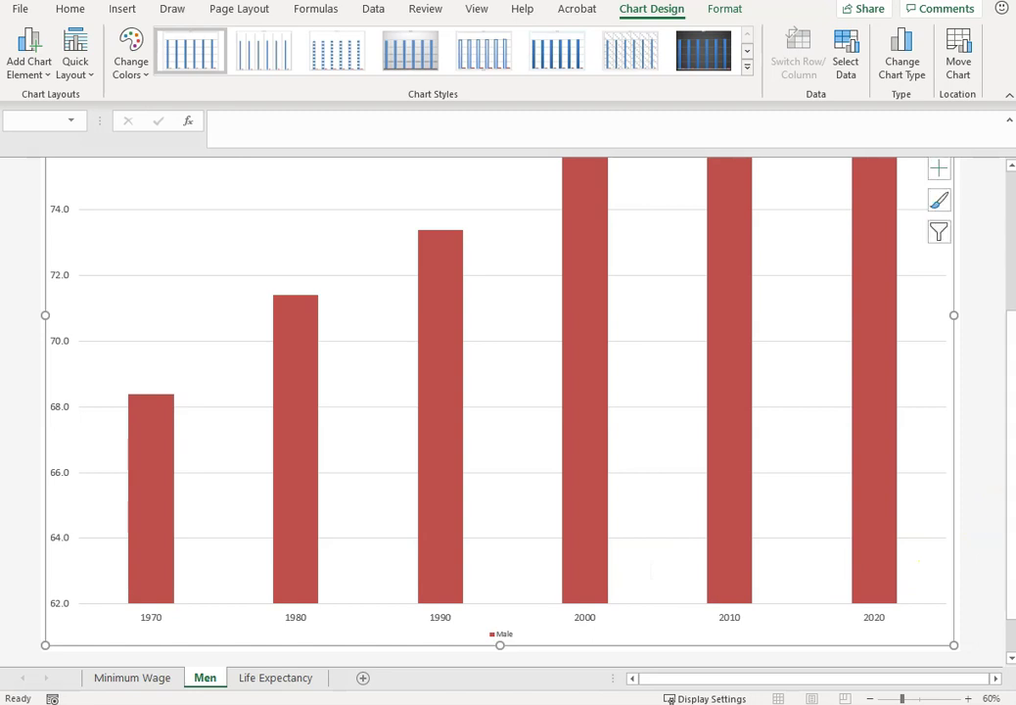
# Change the Men chart's title to "Life Expectancy for Oregon Men" and close the title formatting options
pyautogui.scroll(6, 499, 391)
pyautogui.click(501, 211)
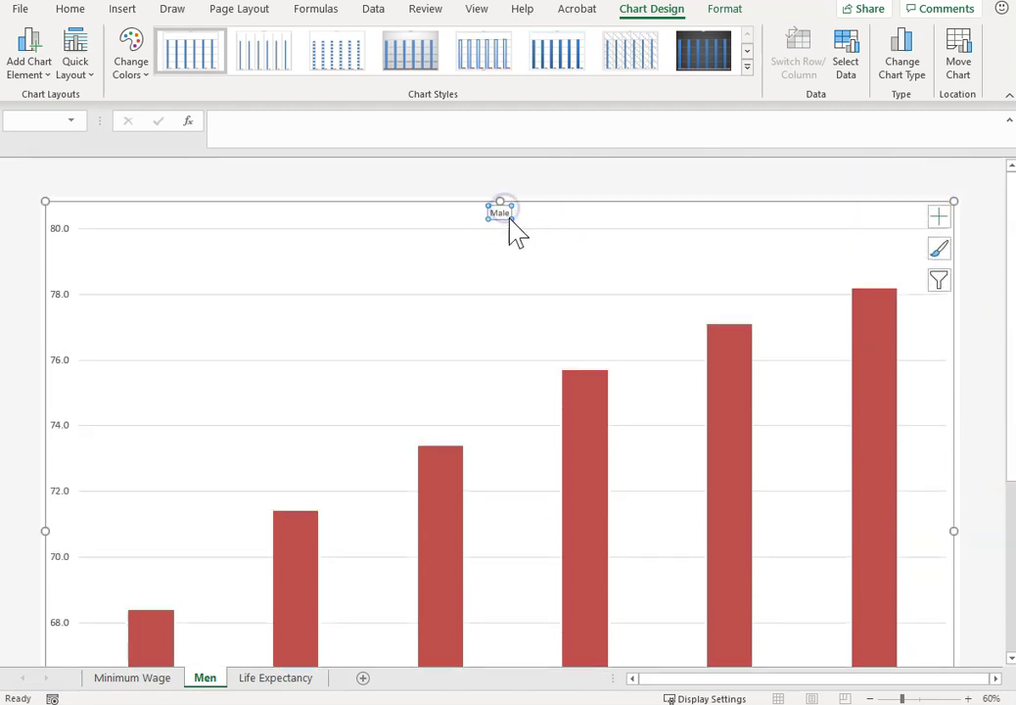
pyautogui.doubleClick(503, 217)
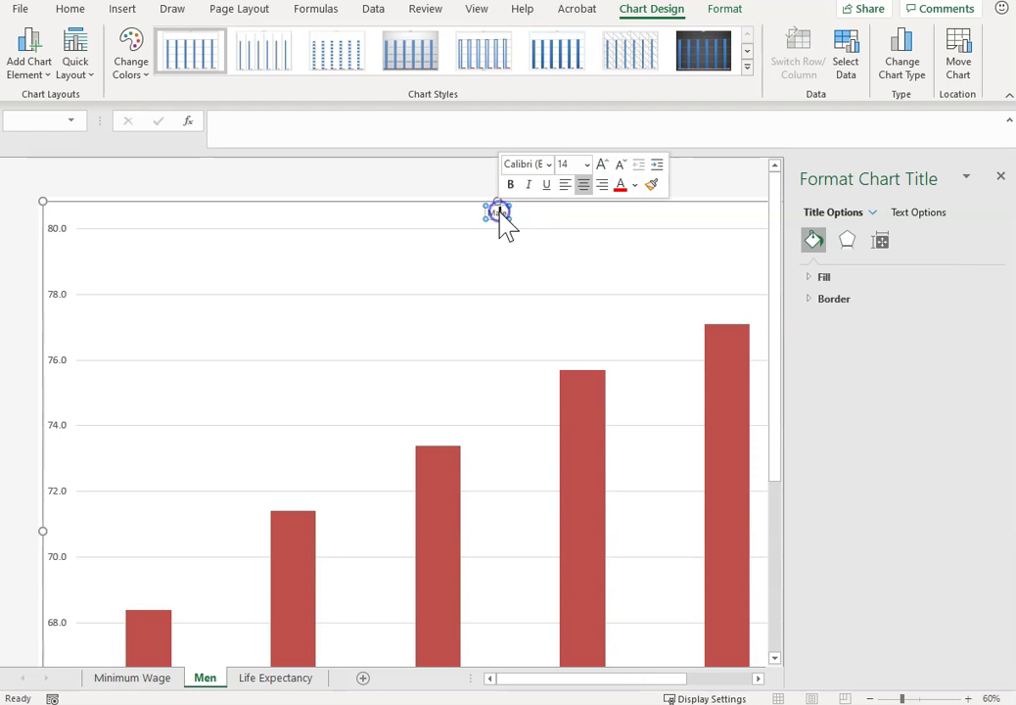
pyautogui.press('Delete')
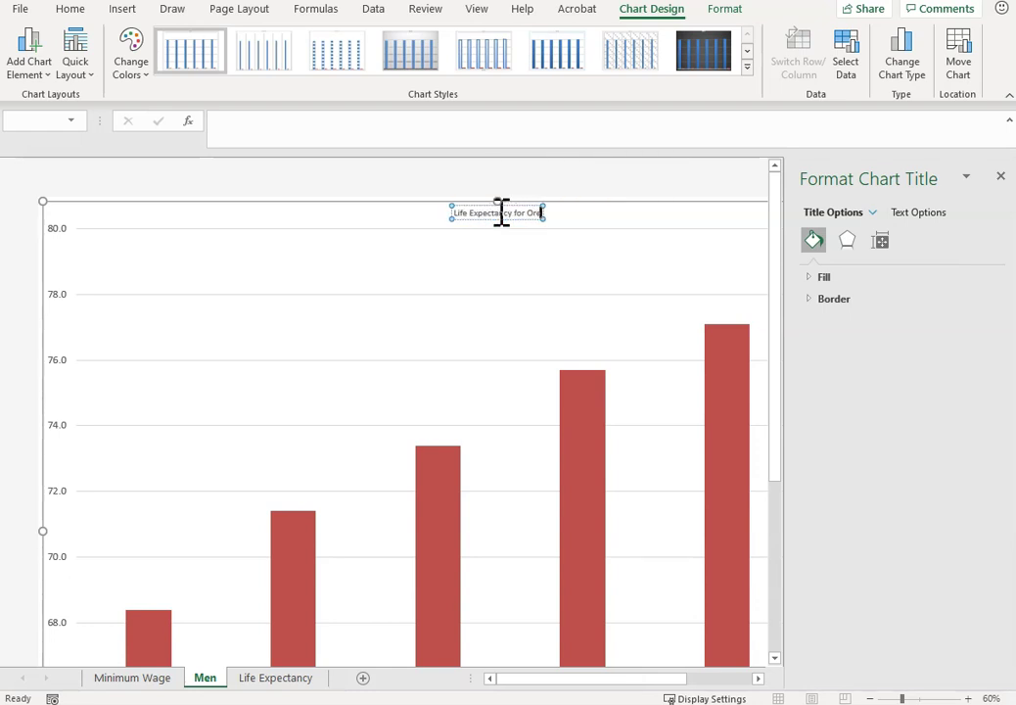
pyautogui.write('Life Expectancy for Oregon Men')
pyautogui.click(589, 356)
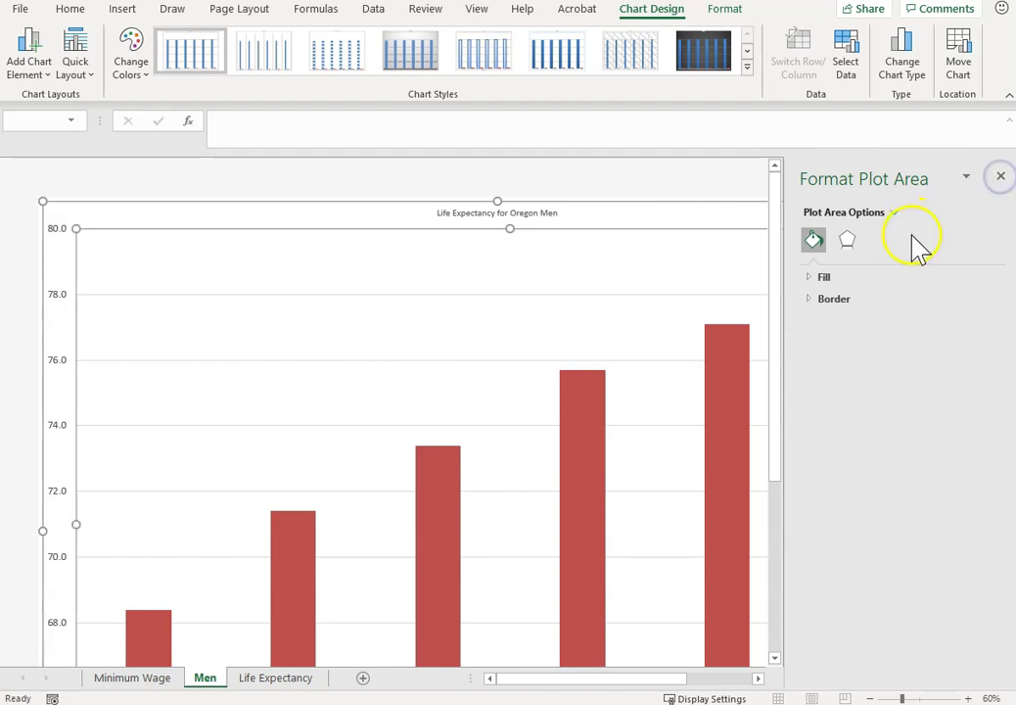
pyautogui.click(1001, 178)
# Delete the Male legend beneath the Men chart
pyautogui.click(1008, 358)
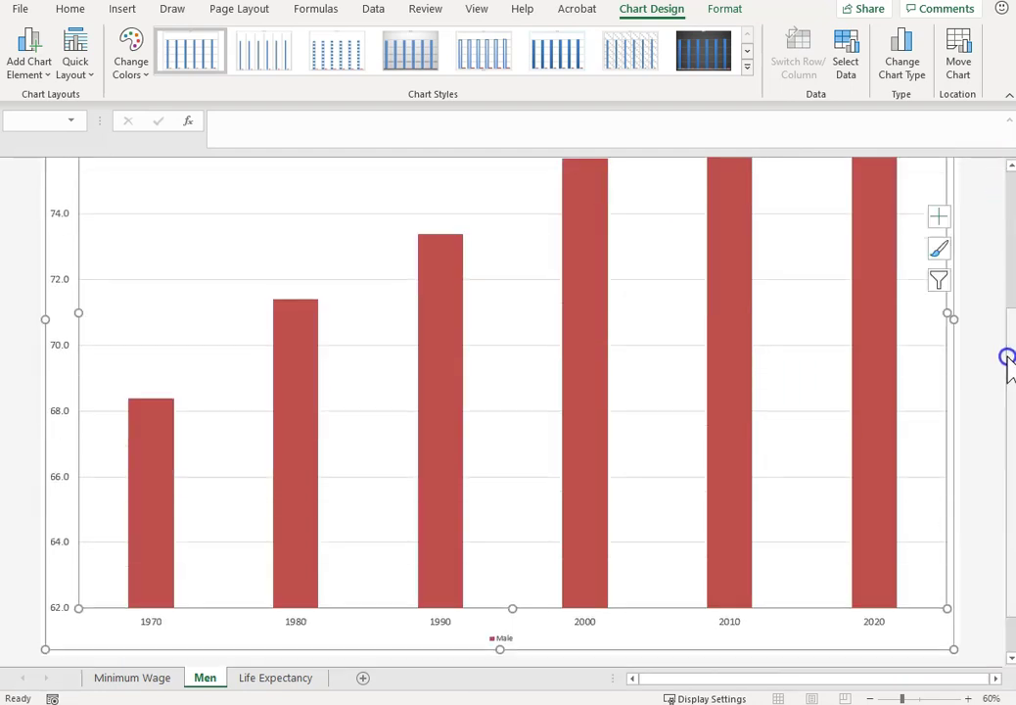
pyautogui.click(511, 642)
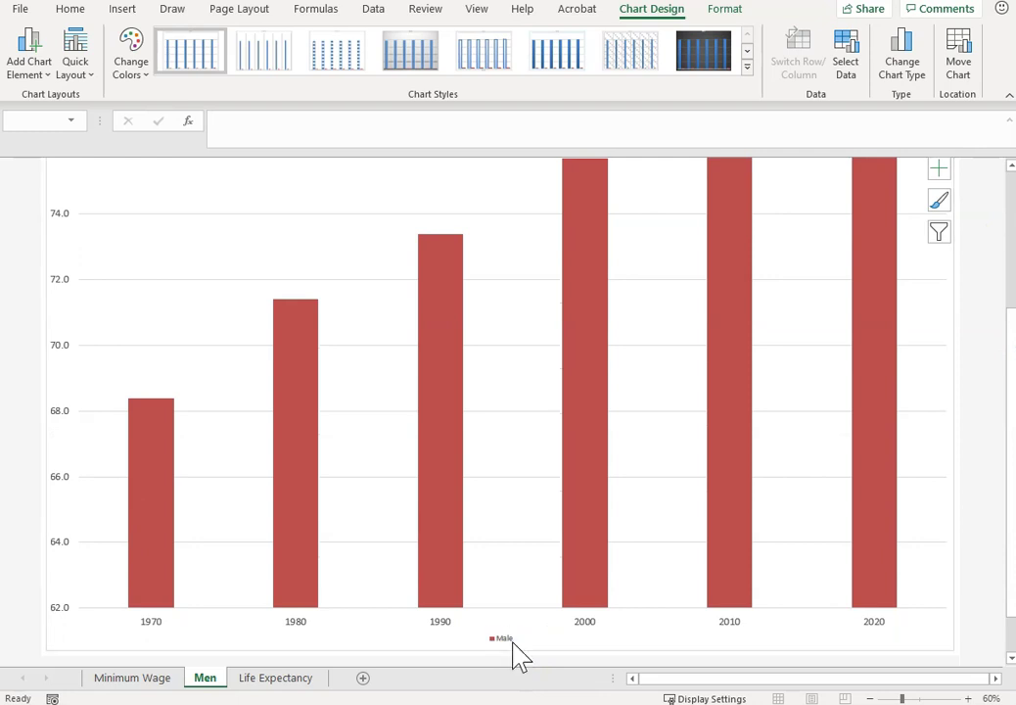
pyautogui.press('Delete')
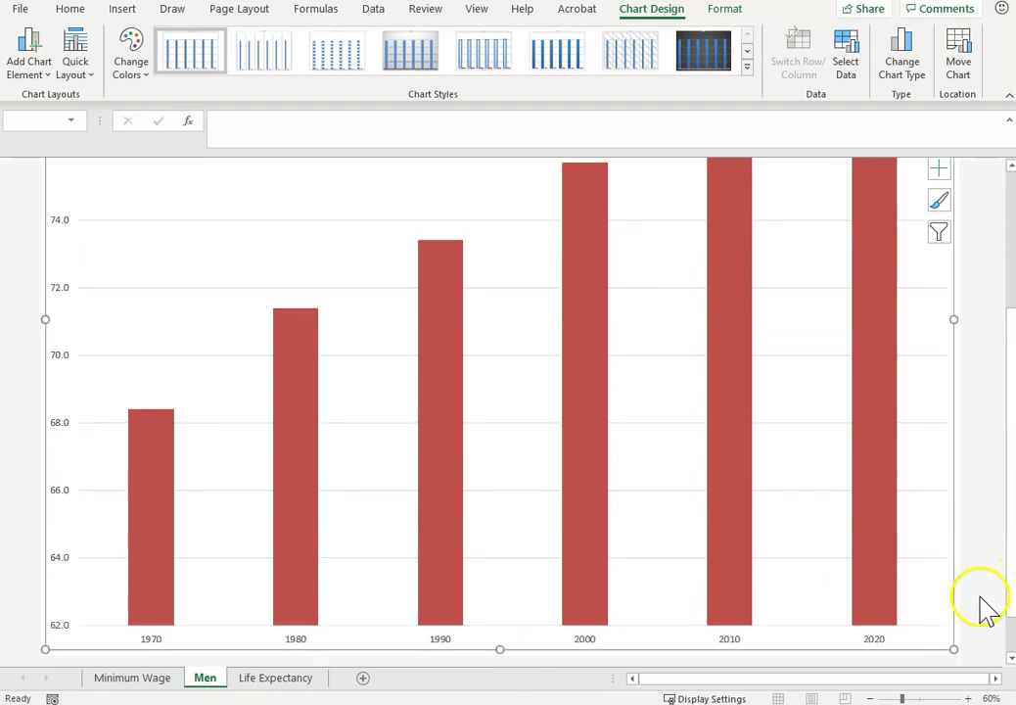
# Recolor the Men chart with the fourth Colorful palette, which starts with orange, teal and purple
pyautogui.scroll(5, 1011, 534)
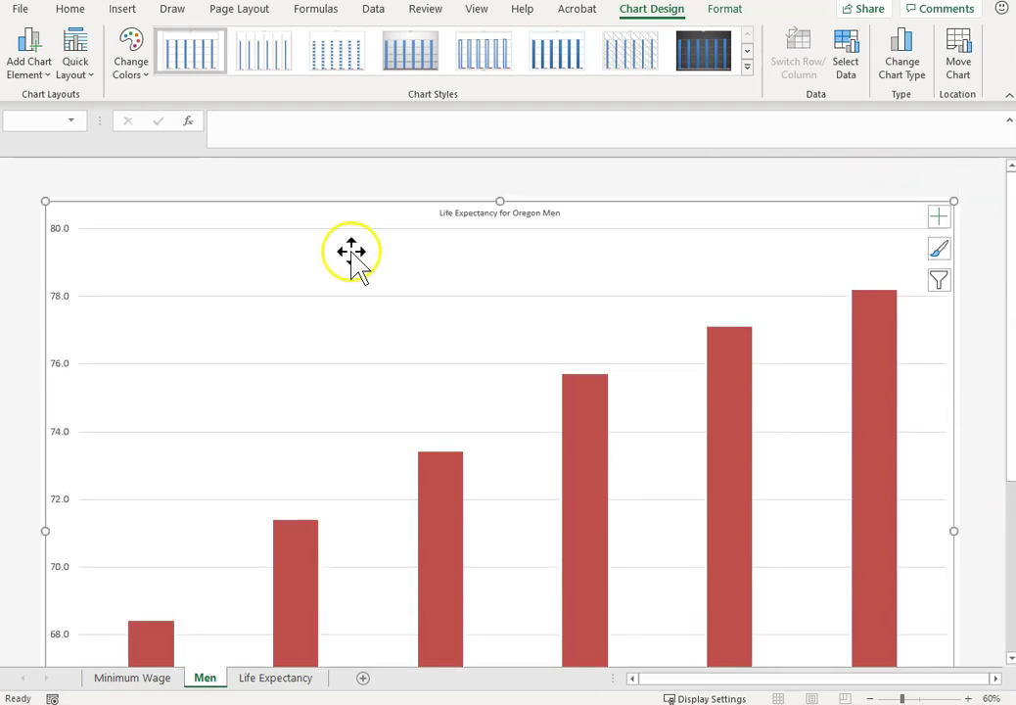
pyautogui.click(131, 68)
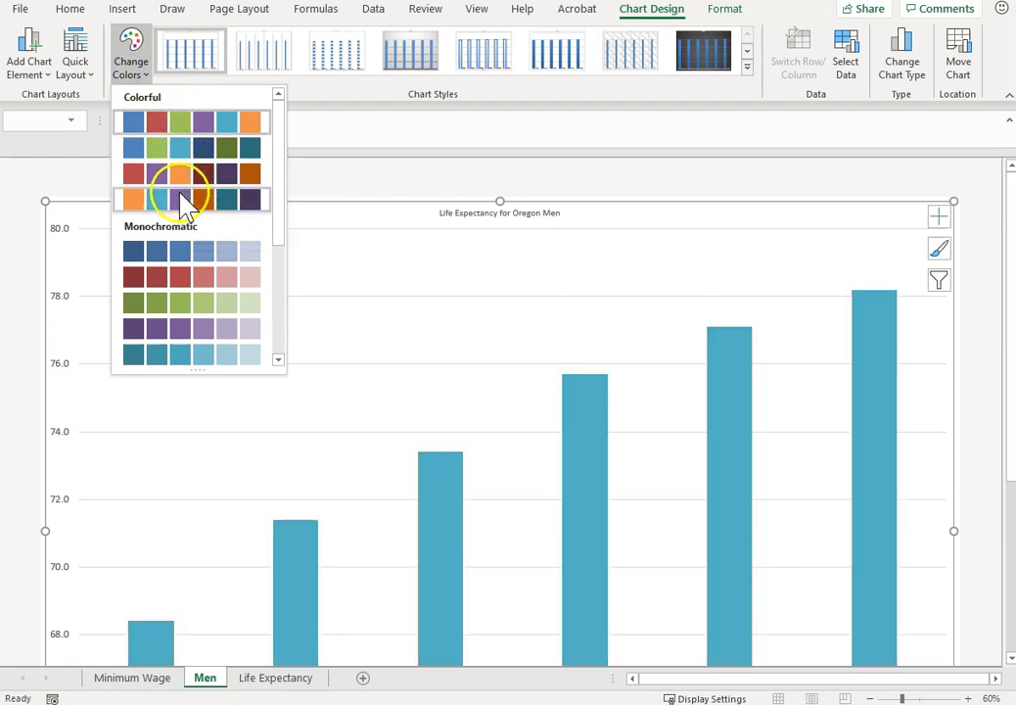
pyautogui.click(180, 203)
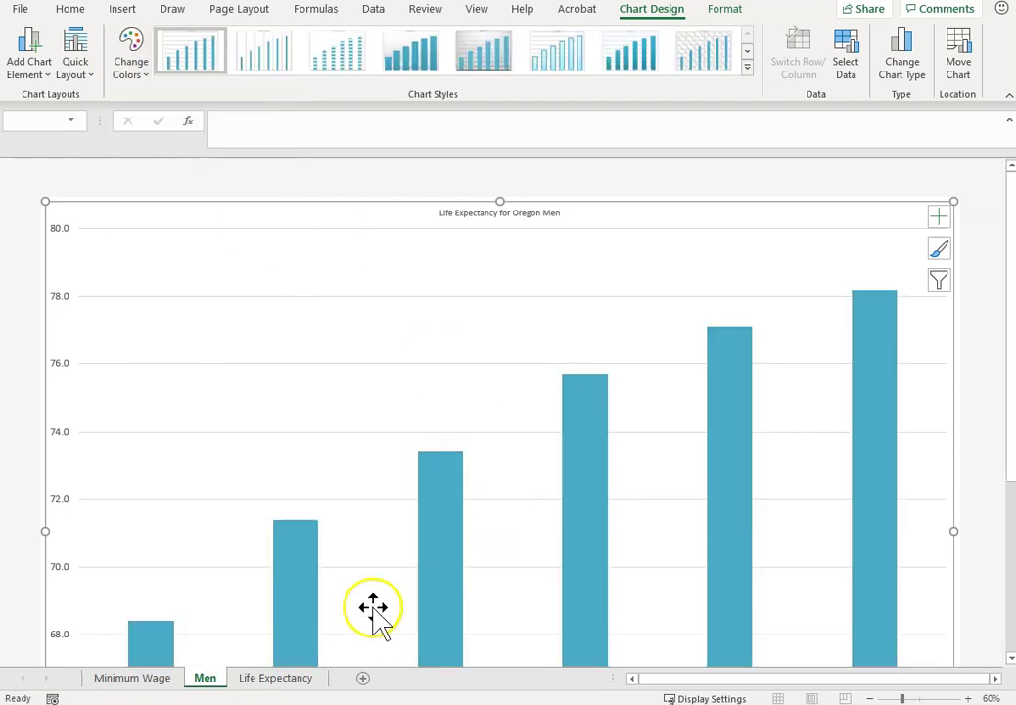
# Create a new column chart sheet from the Birth Year (A5:A11) and Female (C5:C11) columns of the Life Expectancy sheet
pyautogui.click(262, 677)
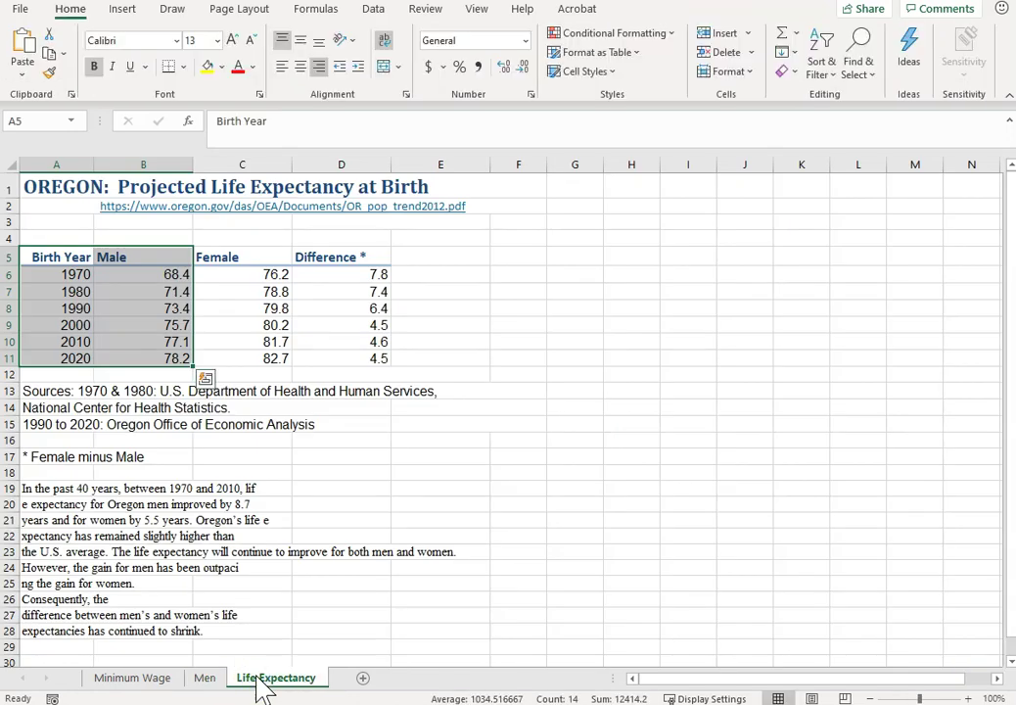
pyautogui.click(331, 325)
pyautogui.moveTo(90, 256); pyautogui.dragTo(81, 356)
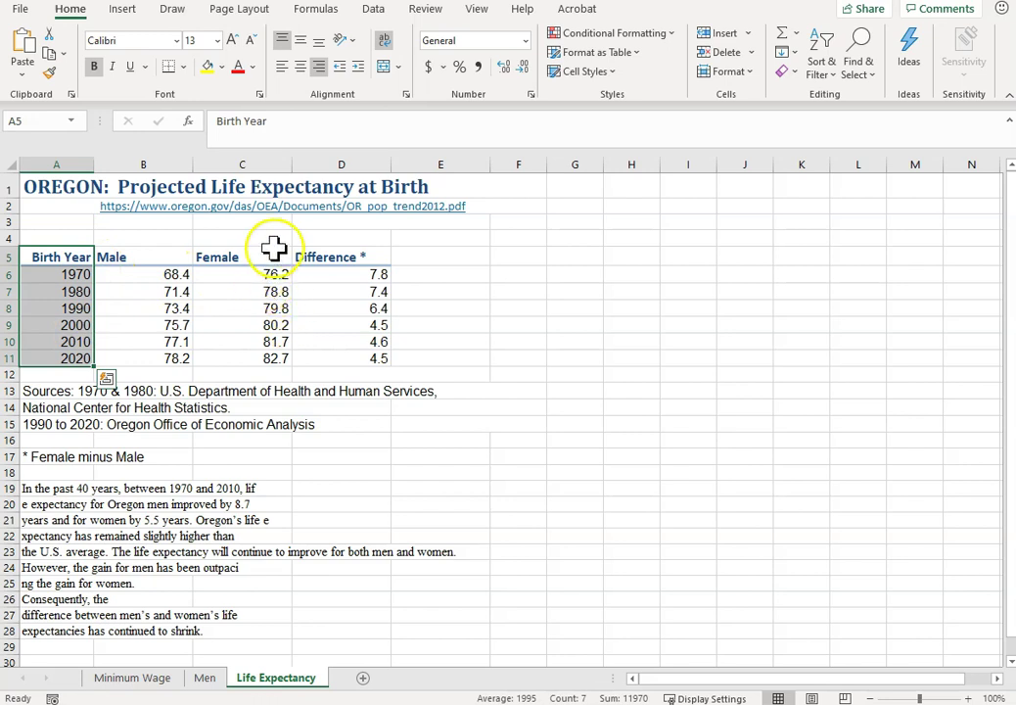
pyautogui.moveTo(280, 261); pyautogui.dragTo(260, 359)
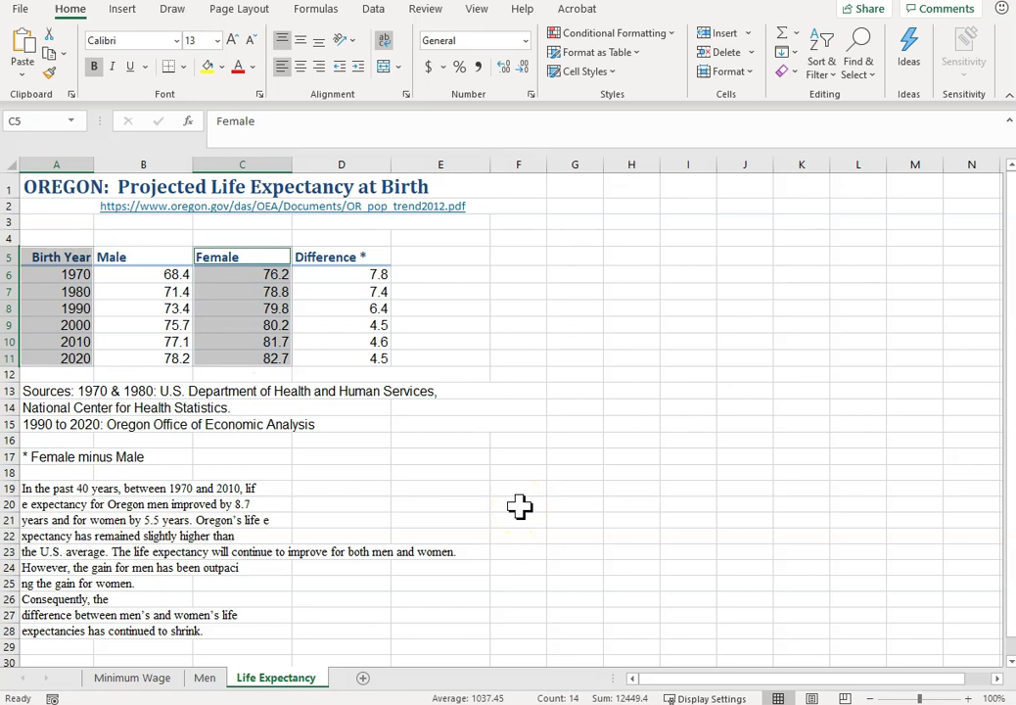
pyautogui.press('F11')
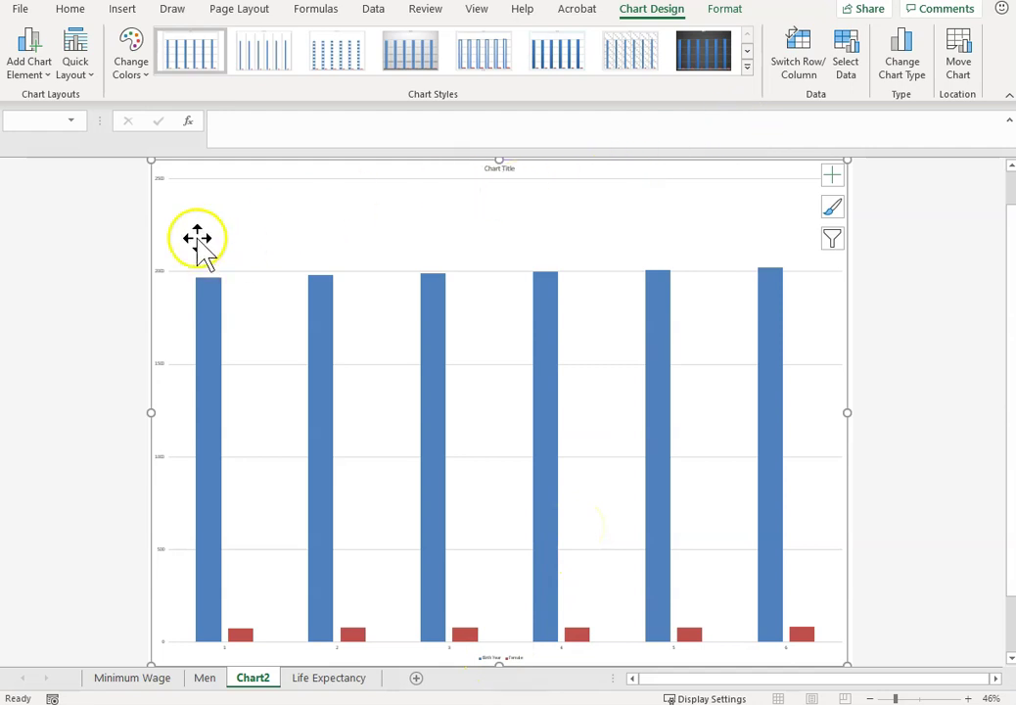
# Enlarge the font of the vertical axis labels on the new Chart2 chart
pyautogui.click(163, 181)
pyautogui.click(69, 10)
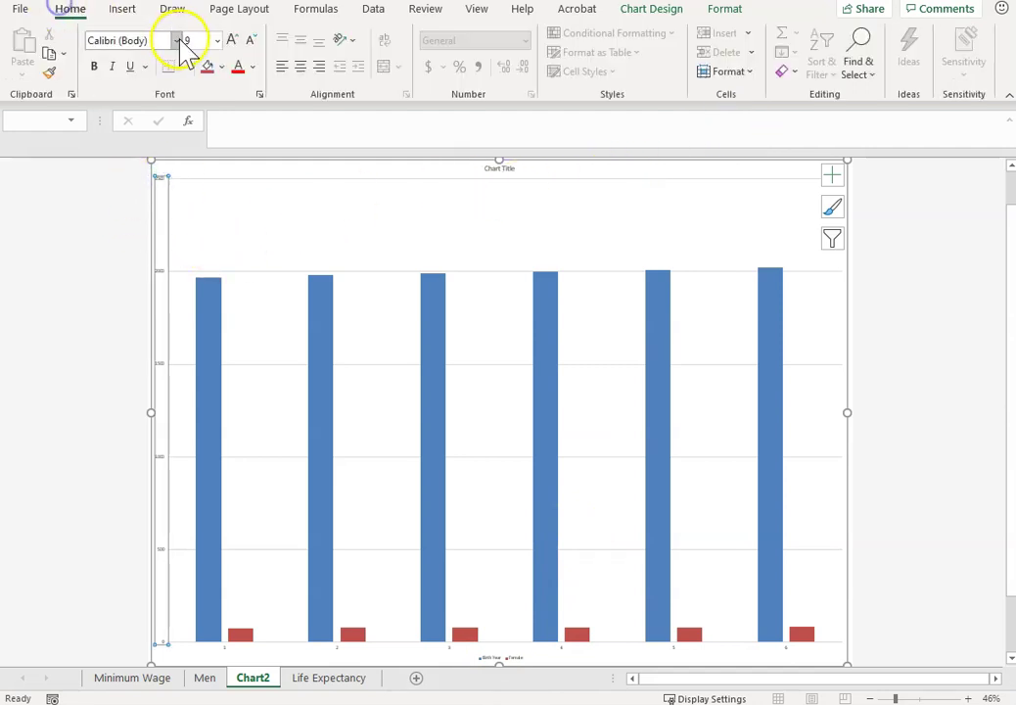
pyautogui.click(231, 40)
pyautogui.click(231, 40)
pyautogui.click(231, 41)
pyautogui.click(231, 40)
pyautogui.click(231, 40)
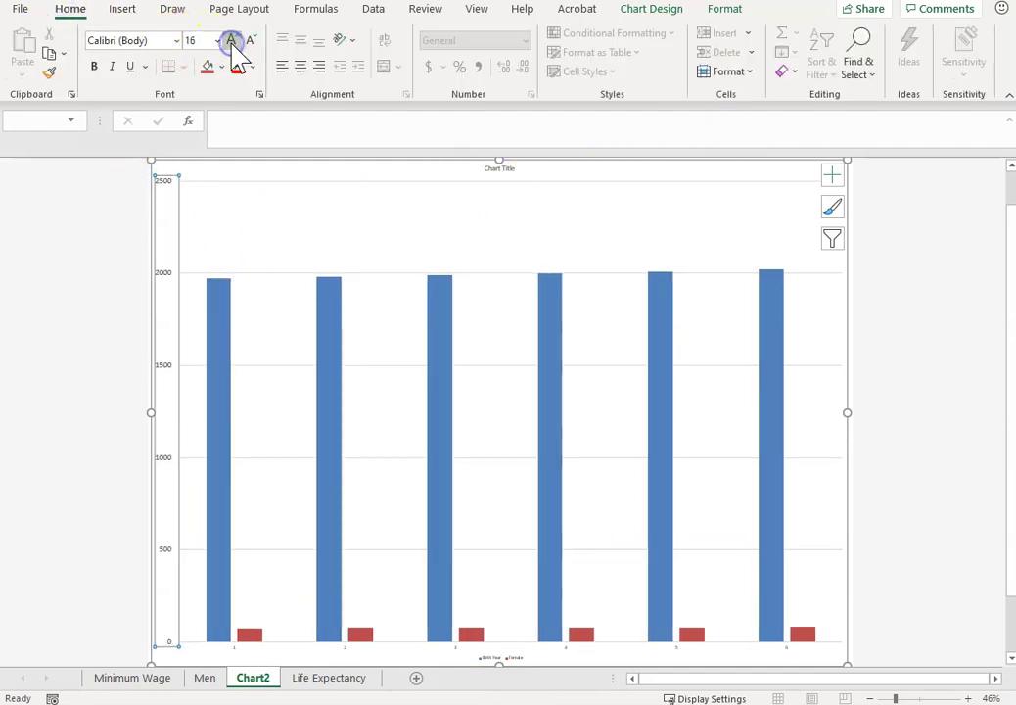
pyautogui.click(231, 40)
# Increase the font size of Chart2's horizontal axis labels to 16
pyautogui.click(489, 648)
pyautogui.click(231, 40)
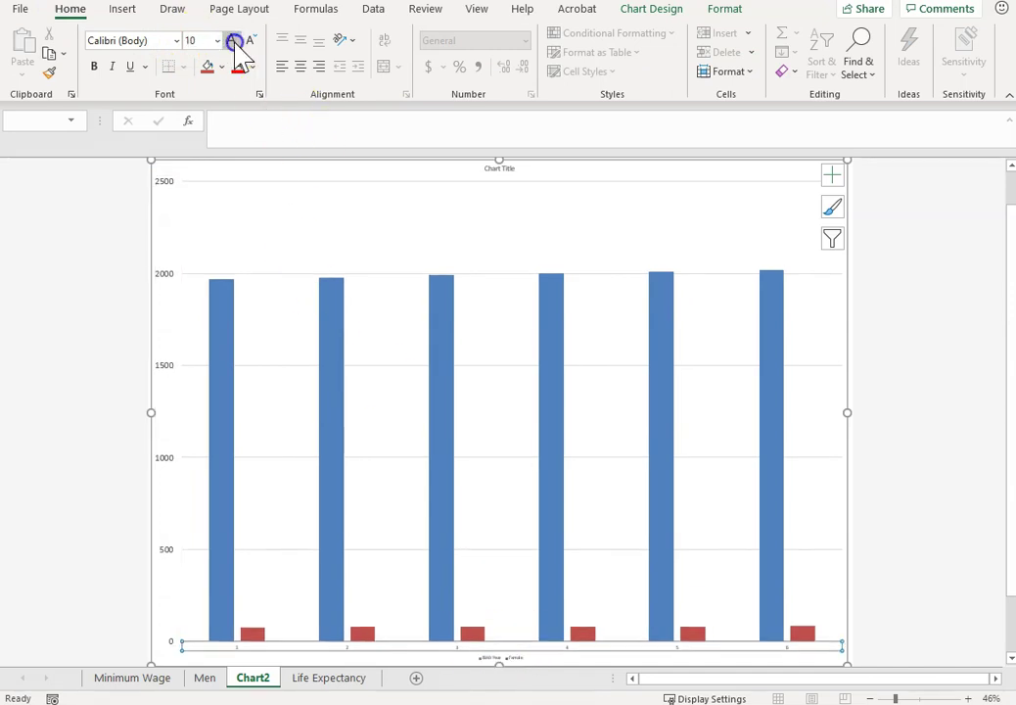
pyautogui.click(231, 40)
pyautogui.click(231, 41)
pyautogui.click(231, 40)
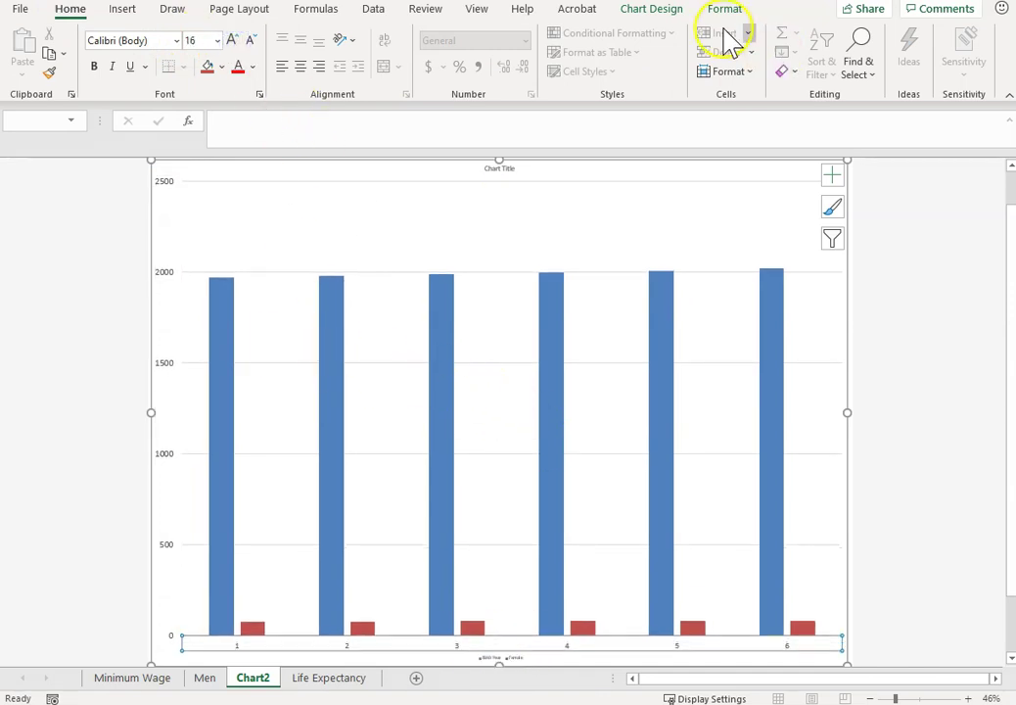
# Exclude the Birth Year series from Chart2's data source, keeping only the Female series
pyautogui.click(592, 223)
pyautogui.click(658, 9)
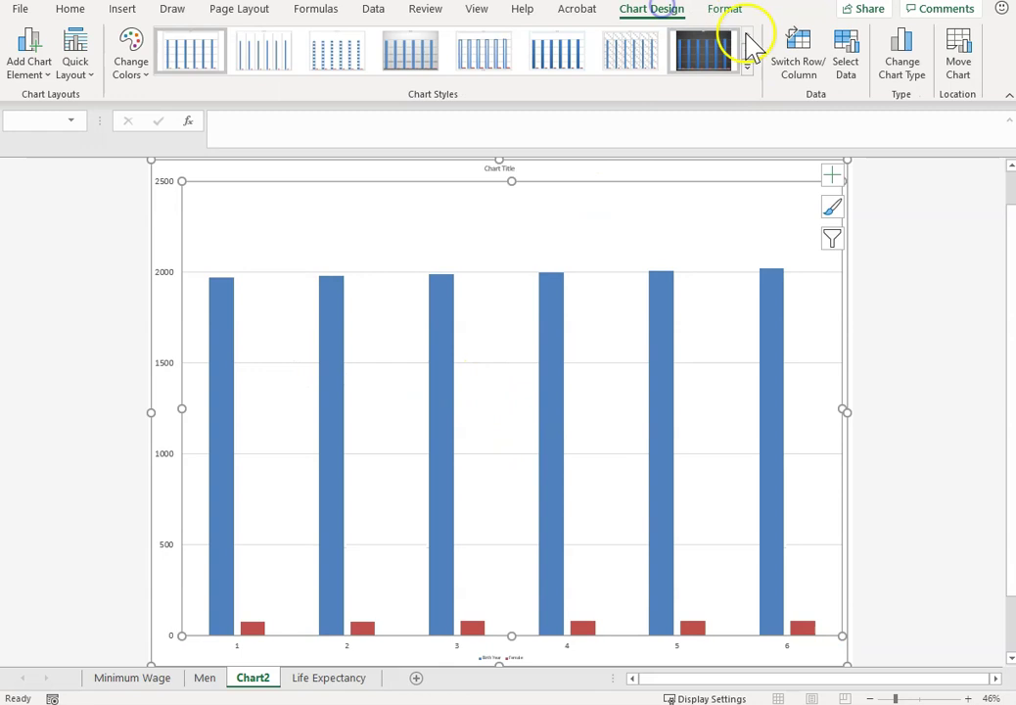
pyautogui.click(847, 61)
pyautogui.click(295, 388)
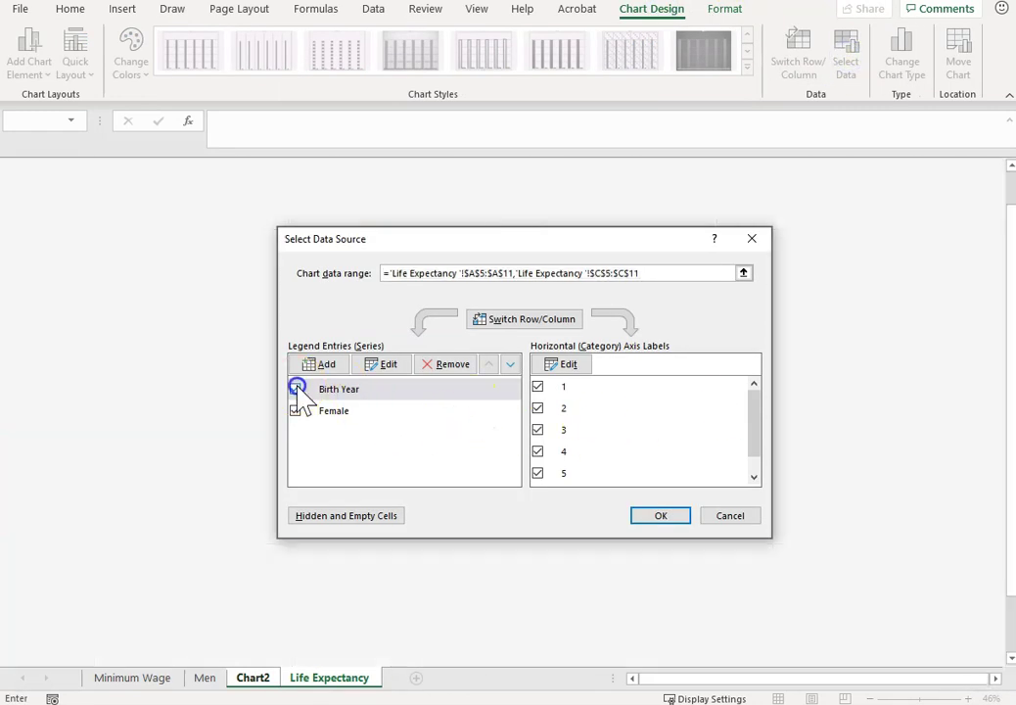
# Use the birth years in A6:A11 of the Life Expectancy sheet as Chart2's horizontal axis labels and apply the data source changes
pyautogui.click(568, 363)
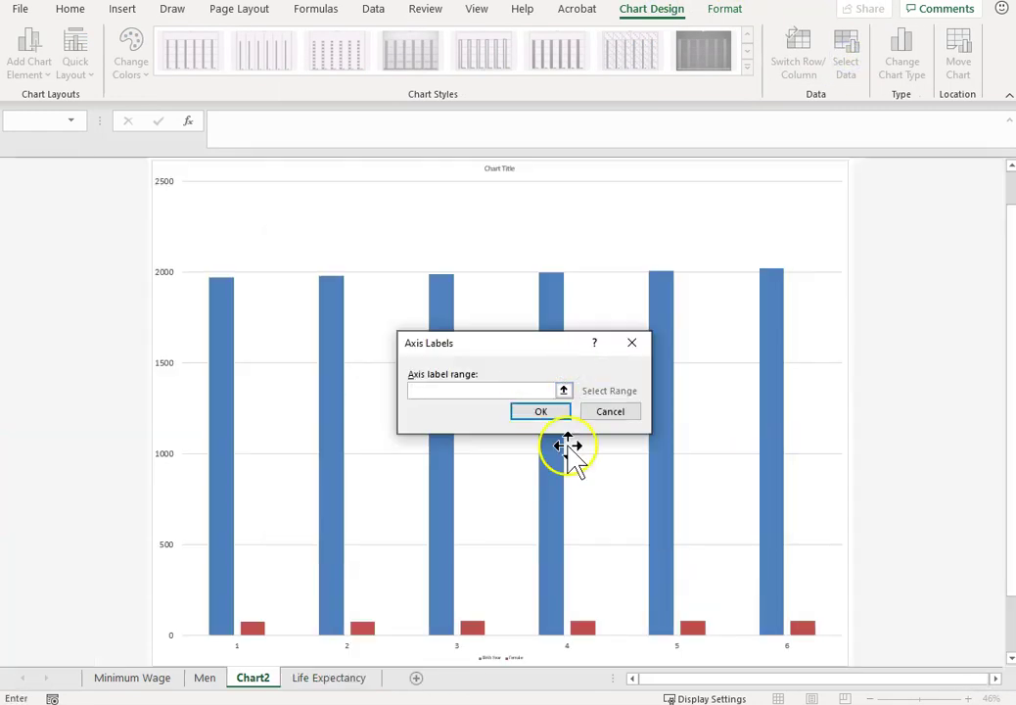
pyautogui.click(303, 682)
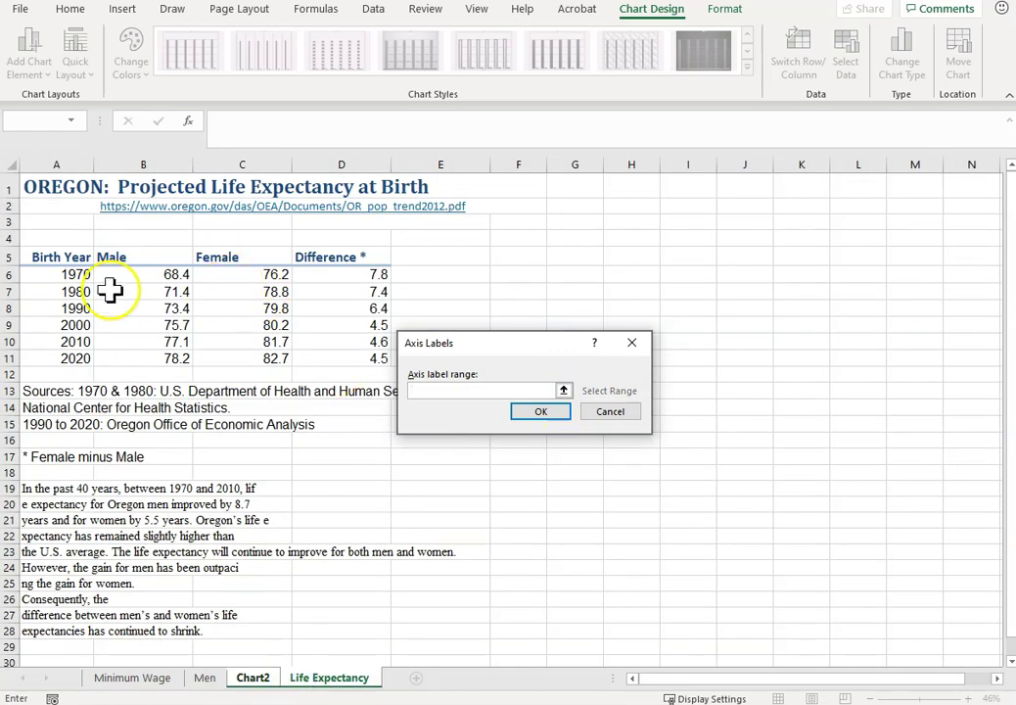
pyautogui.moveTo(68, 275); pyautogui.dragTo(68, 356)
pyautogui.click(539, 412)
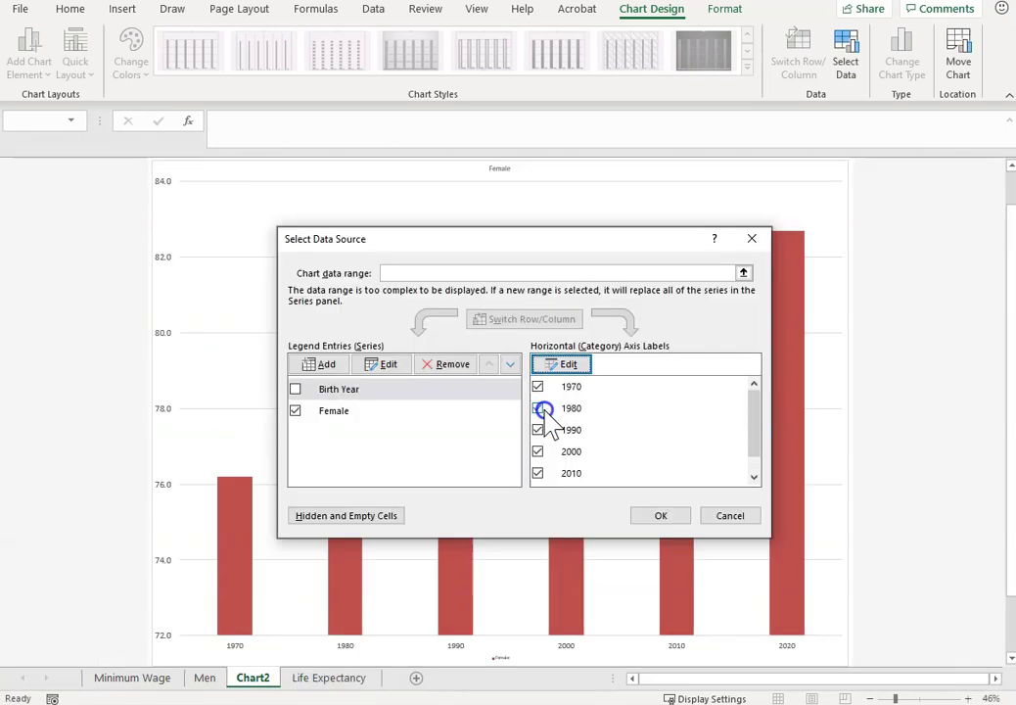
pyautogui.click(672, 516)
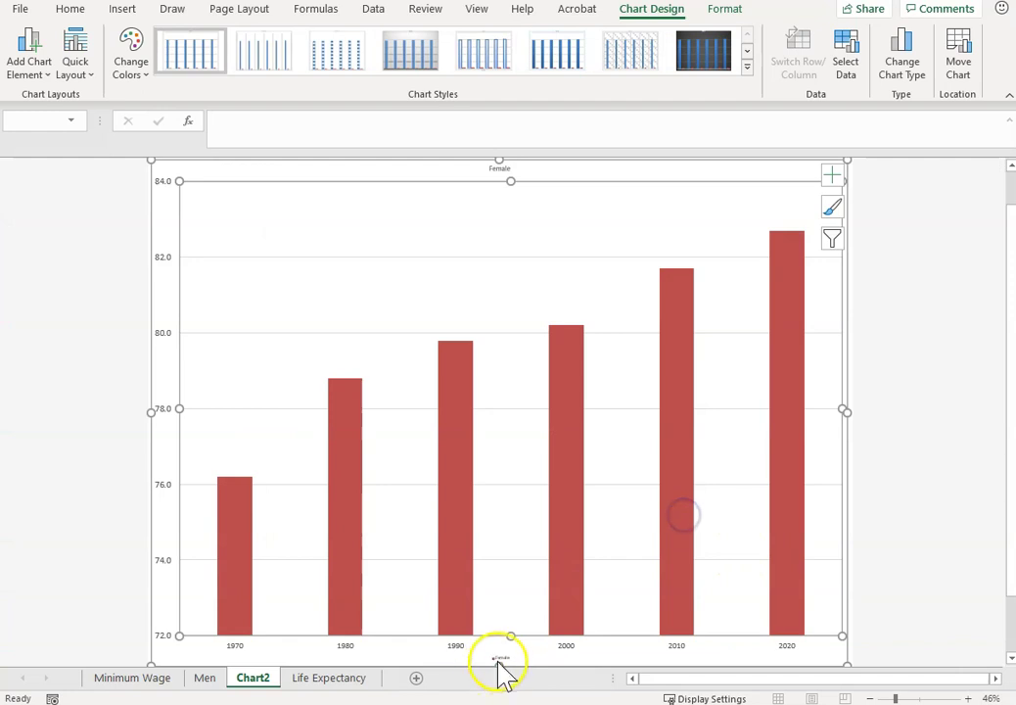
# Delete the Female legend from Chart2 and change the chart's title to "Life Expectancy for Oregon Women"
pyautogui.moveTo(498, 658); pyautogui.dragTo(503, 671)
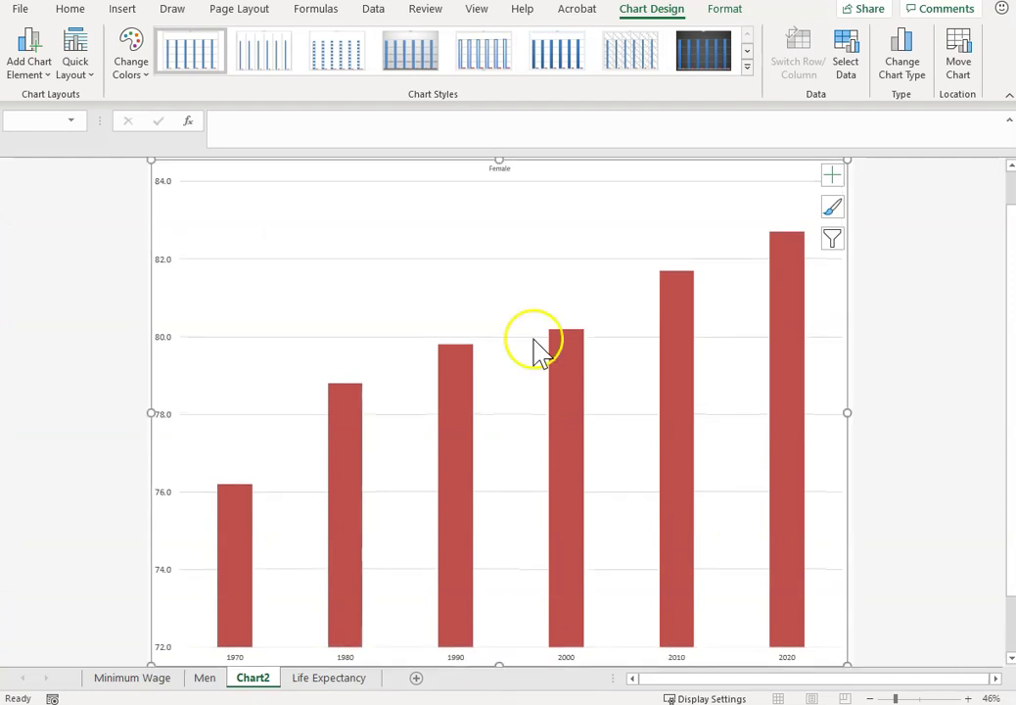
pyautogui.doubleClick(498, 168)
pyautogui.click(499, 174)
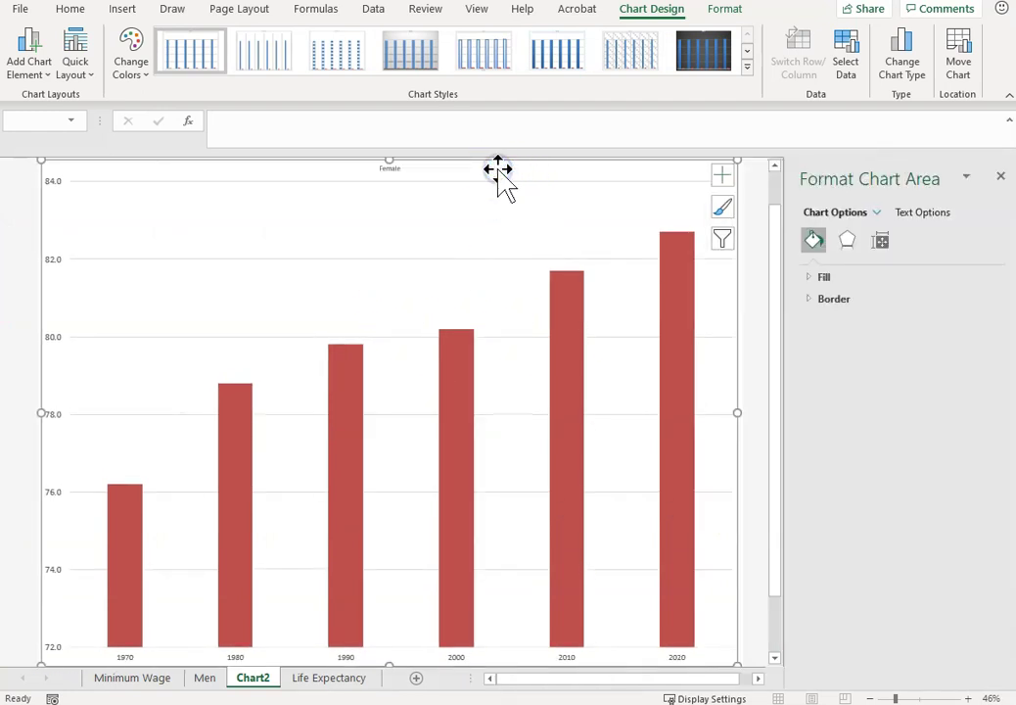
pyautogui.click(394, 168)
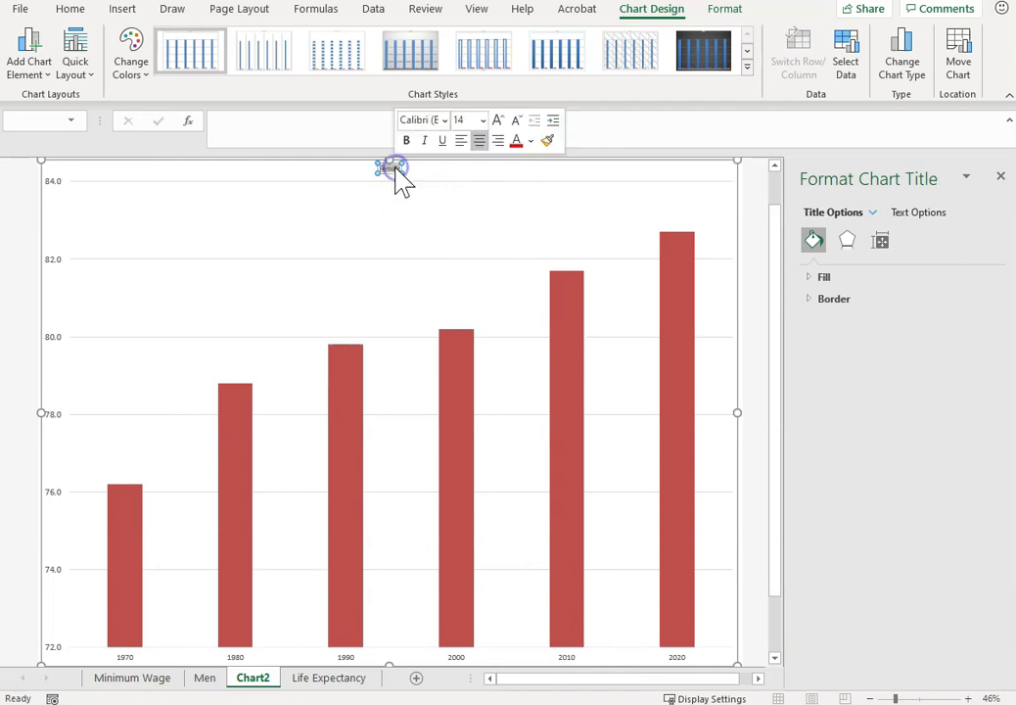
pyautogui.press('Delete')
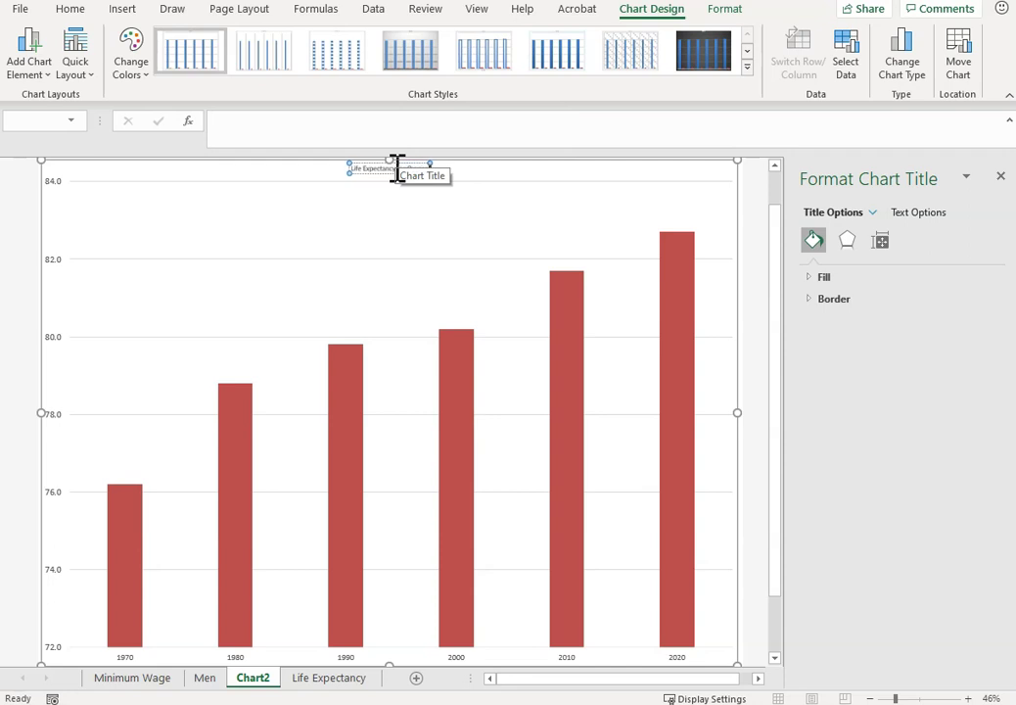
pyautogui.click(522, 170)
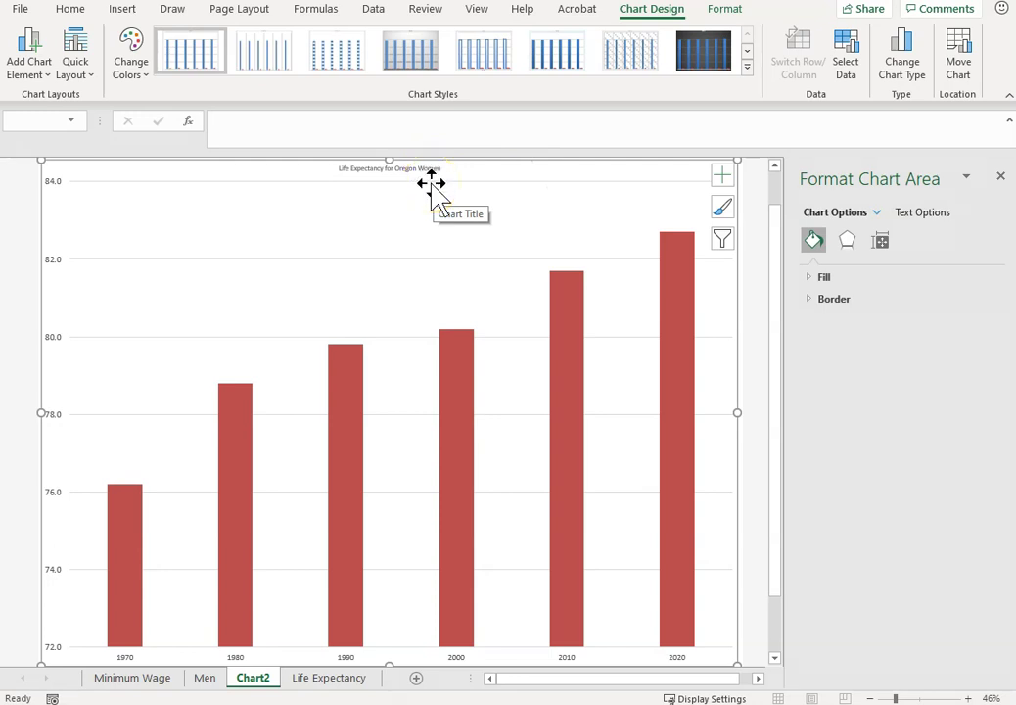
# Rename the Chart2 sheet as Women
pyautogui.doubleClick(257, 677)
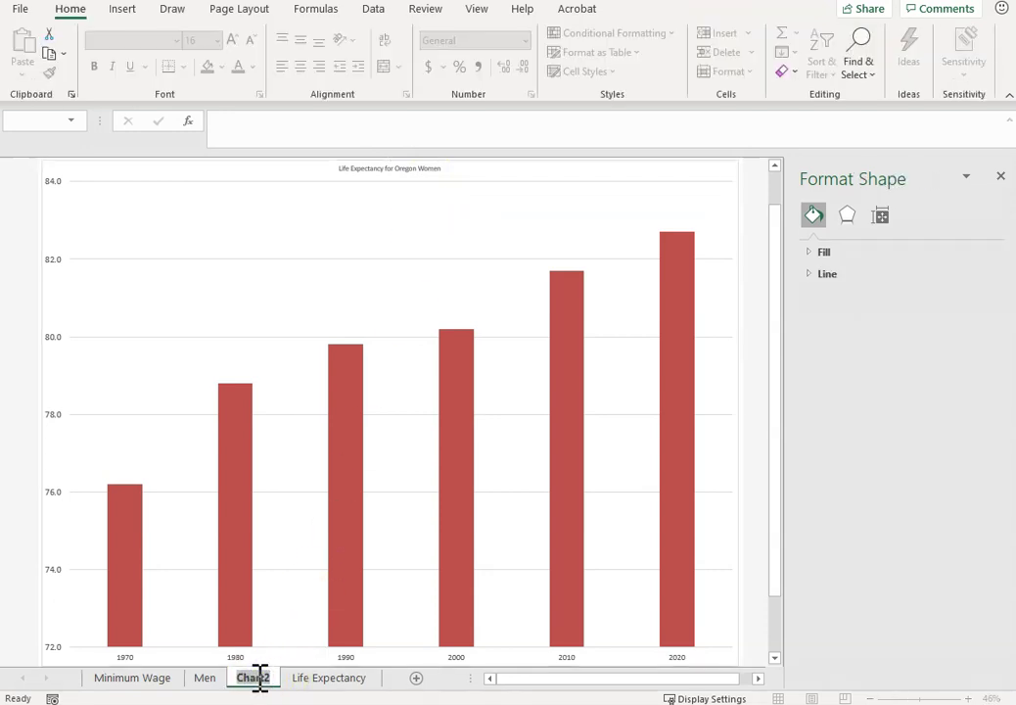
pyautogui.write('Women')
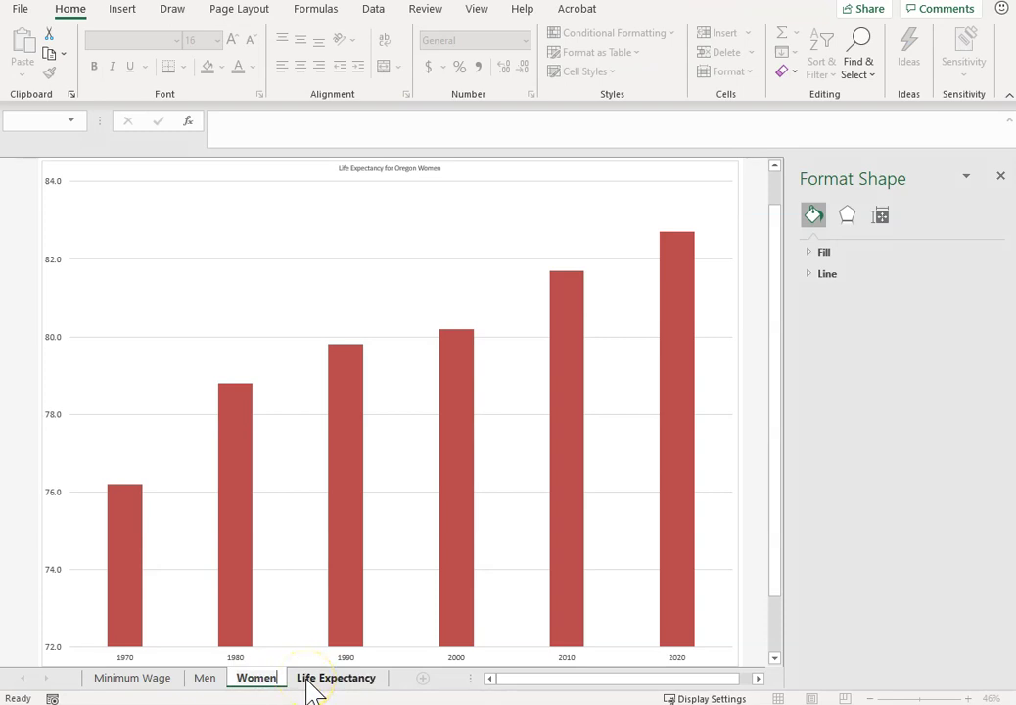
pyautogui.click(237, 689)
# Insert the recommended Line chart from the full table in A5:D11 of the Life Expectancy sheet
pyautogui.click(311, 683)
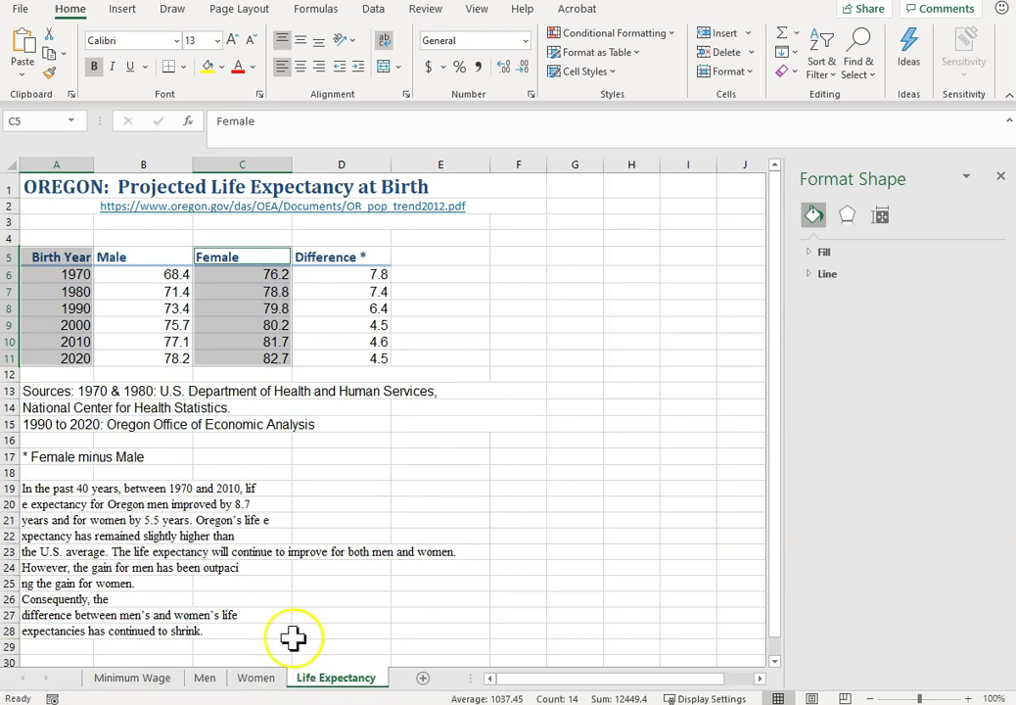
pyautogui.click(156, 393)
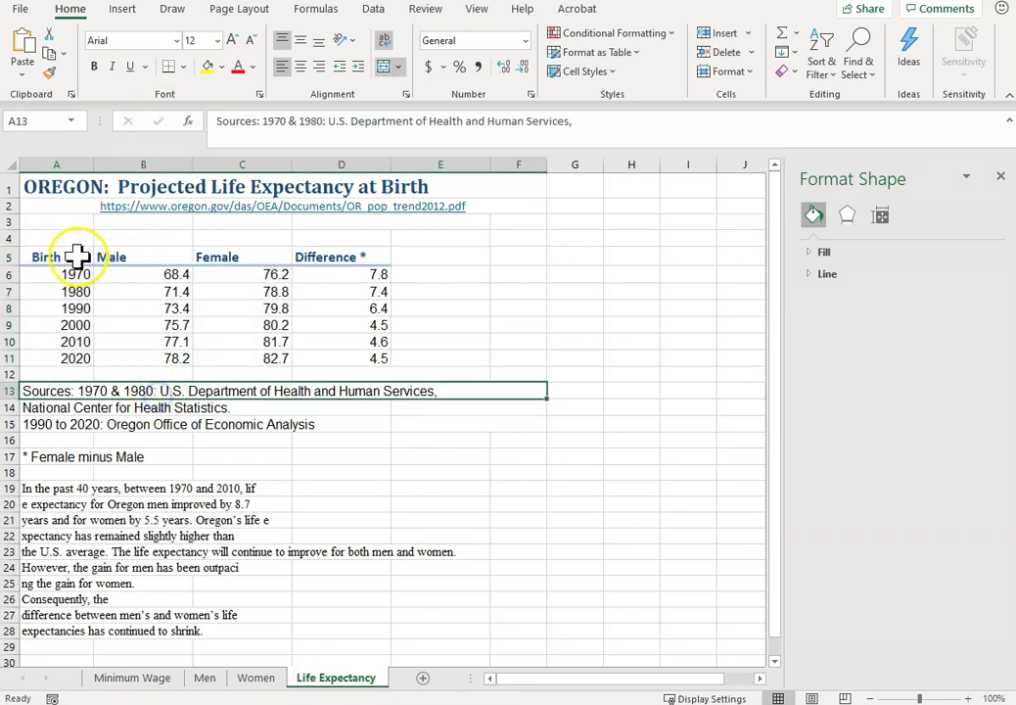
pyautogui.moveTo(80, 256); pyautogui.dragTo(75, 356)
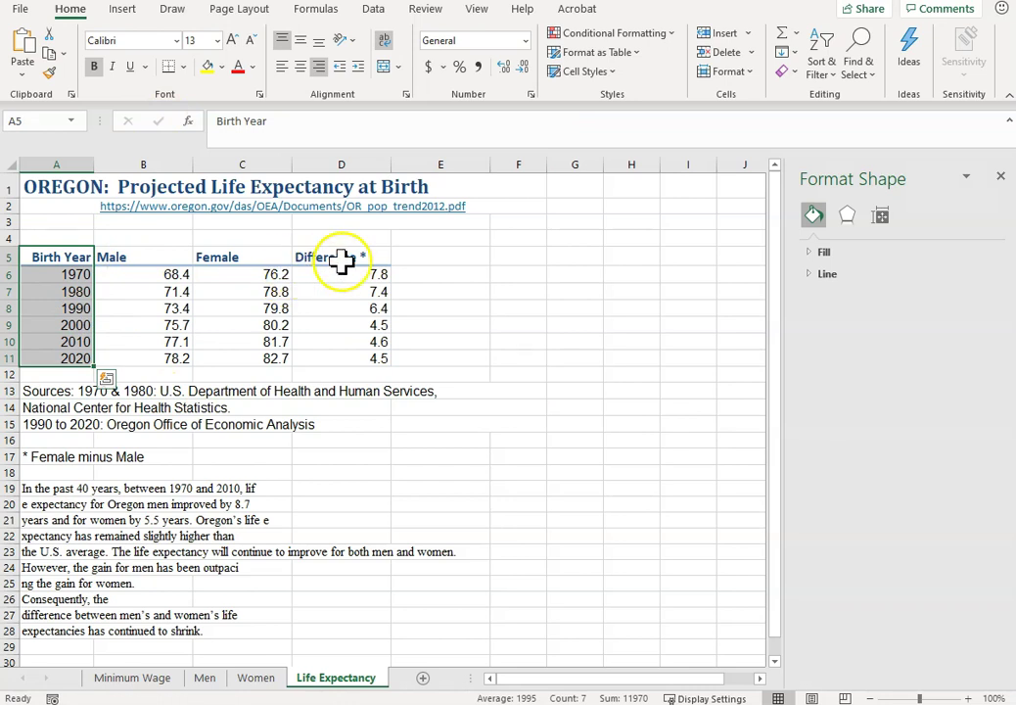
pyautogui.moveTo(58, 257); pyautogui.dragTo(350, 359)
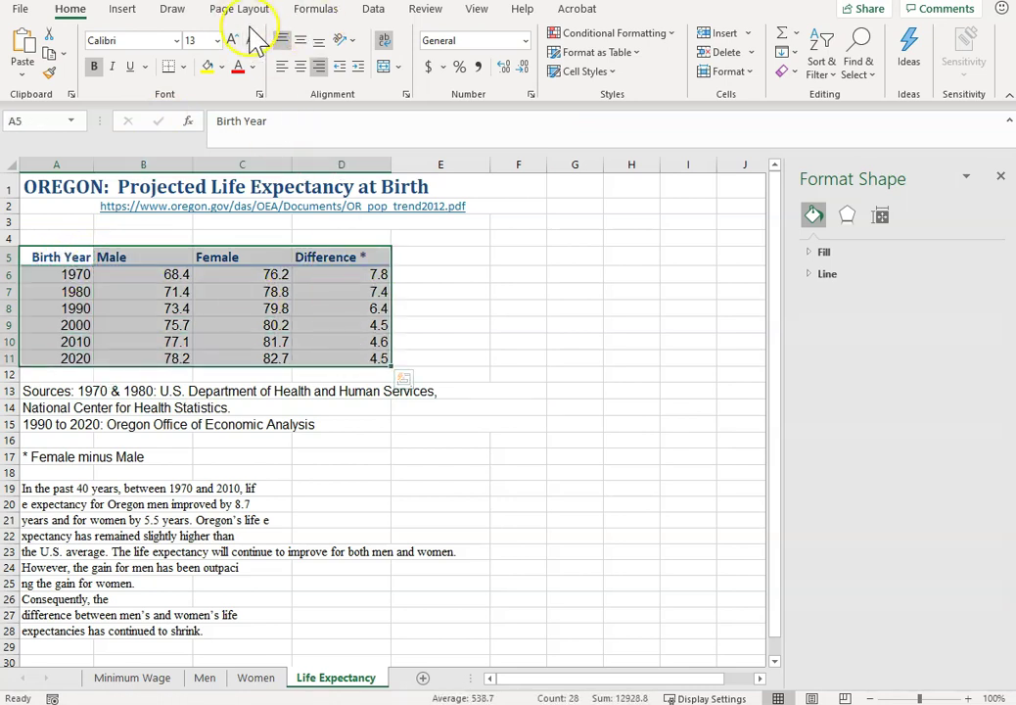
pyautogui.click(126, 10)
pyautogui.click(325, 71)
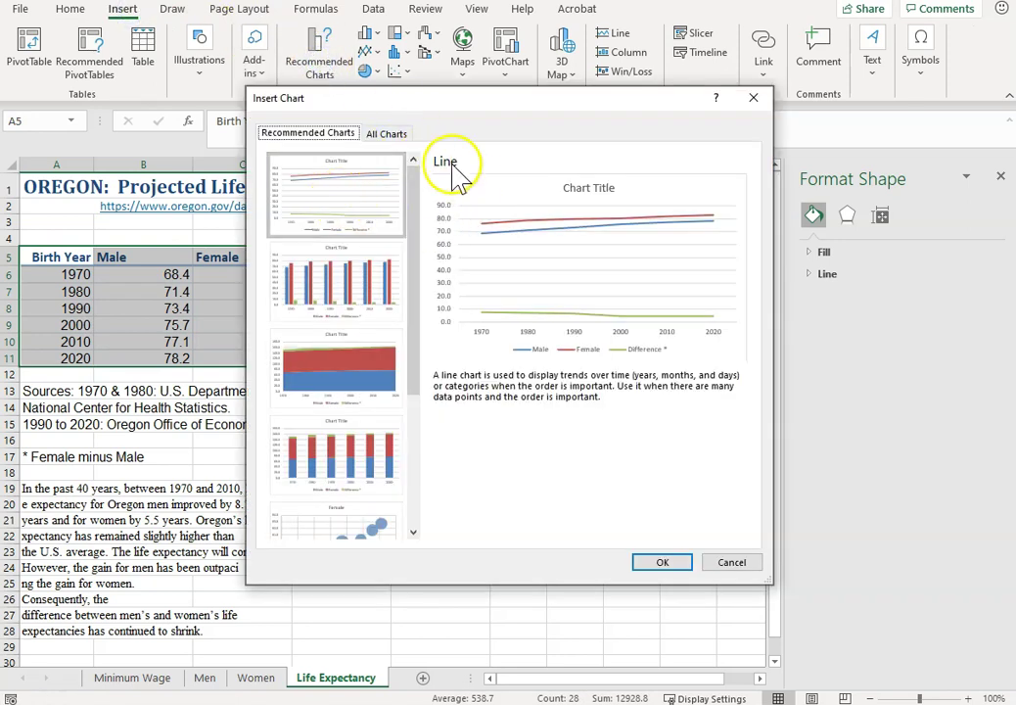
pyautogui.click(673, 564)
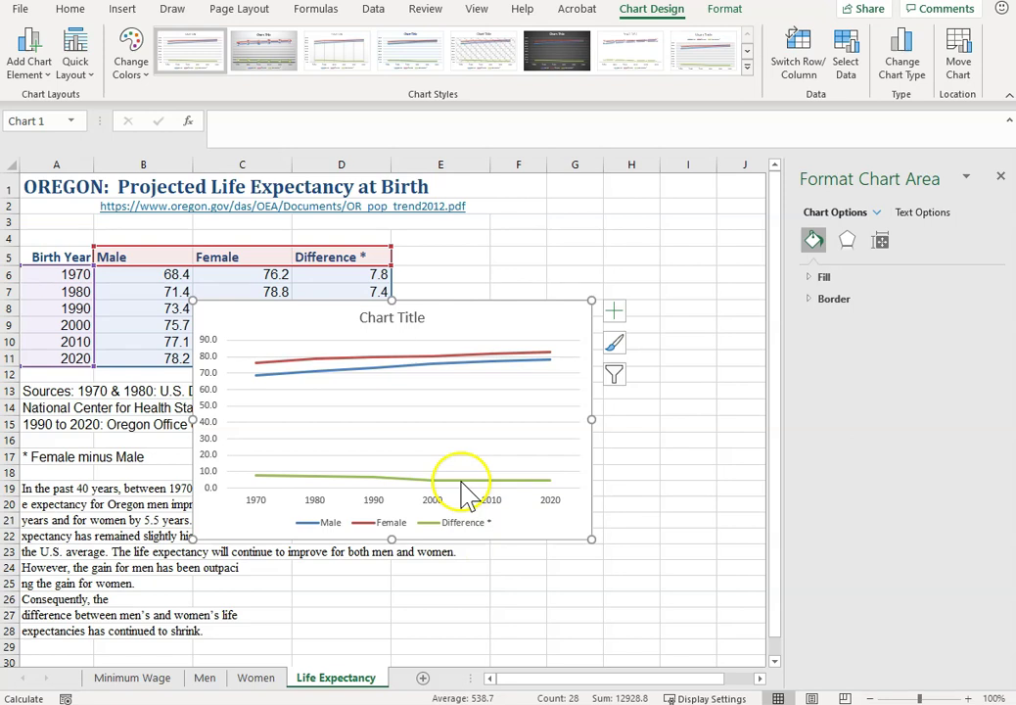
# Plot the Difference series on the secondary axis and move the chart into the empty columns beside the data table
pyautogui.click(461, 480)
pyautogui.rightClick(462, 481)
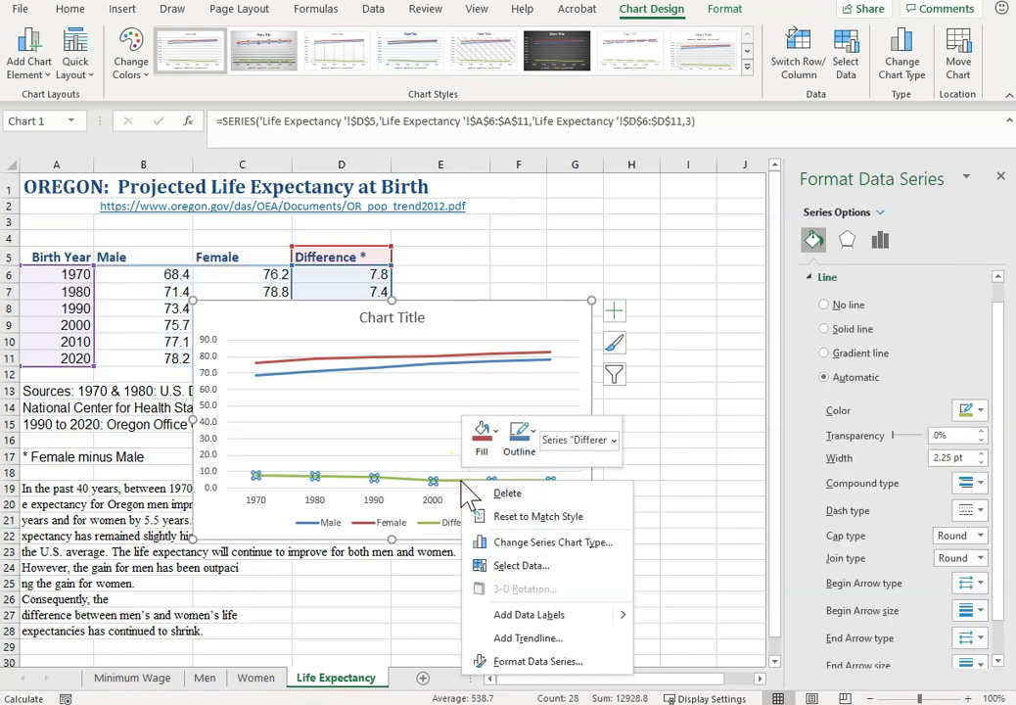
pyautogui.click(538, 660)
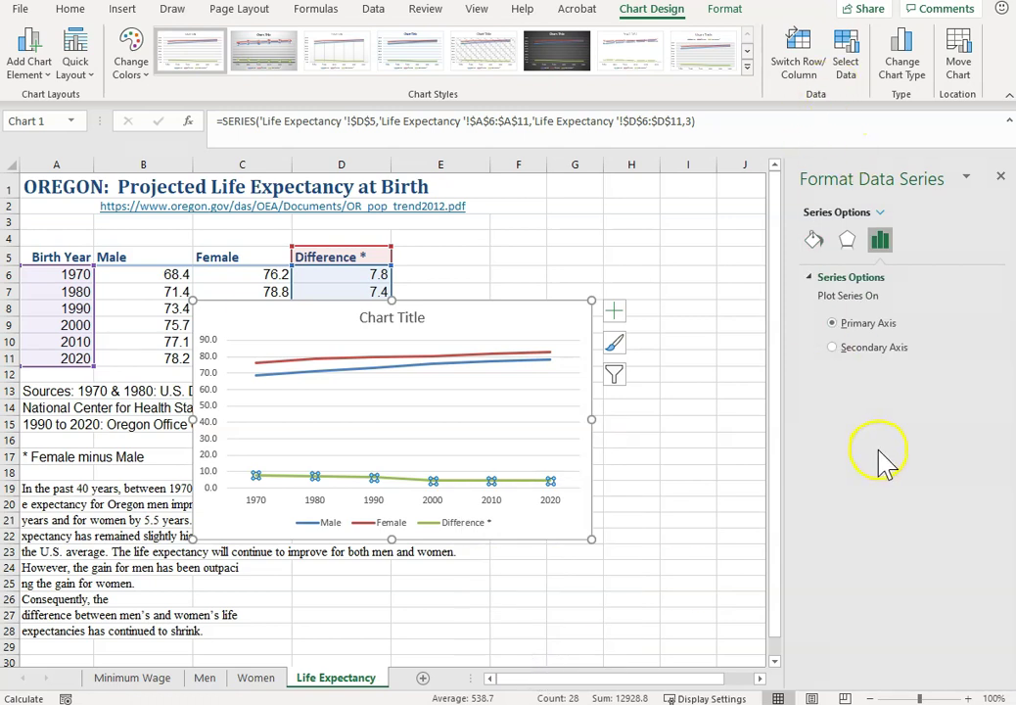
pyautogui.click(833, 347)
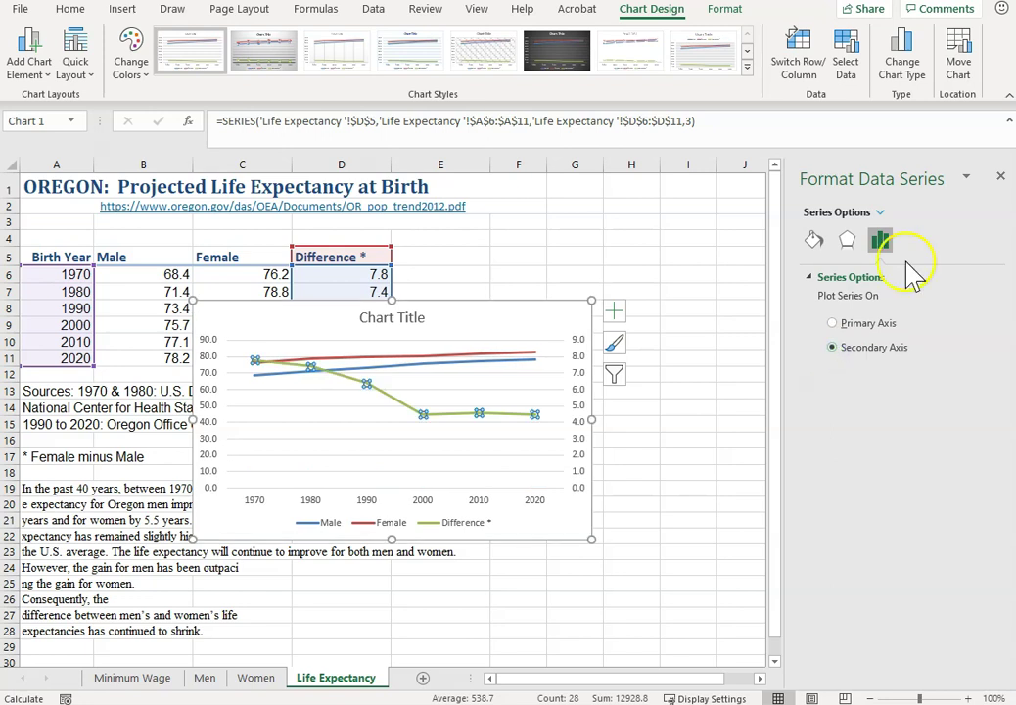
pyautogui.click(1001, 176)
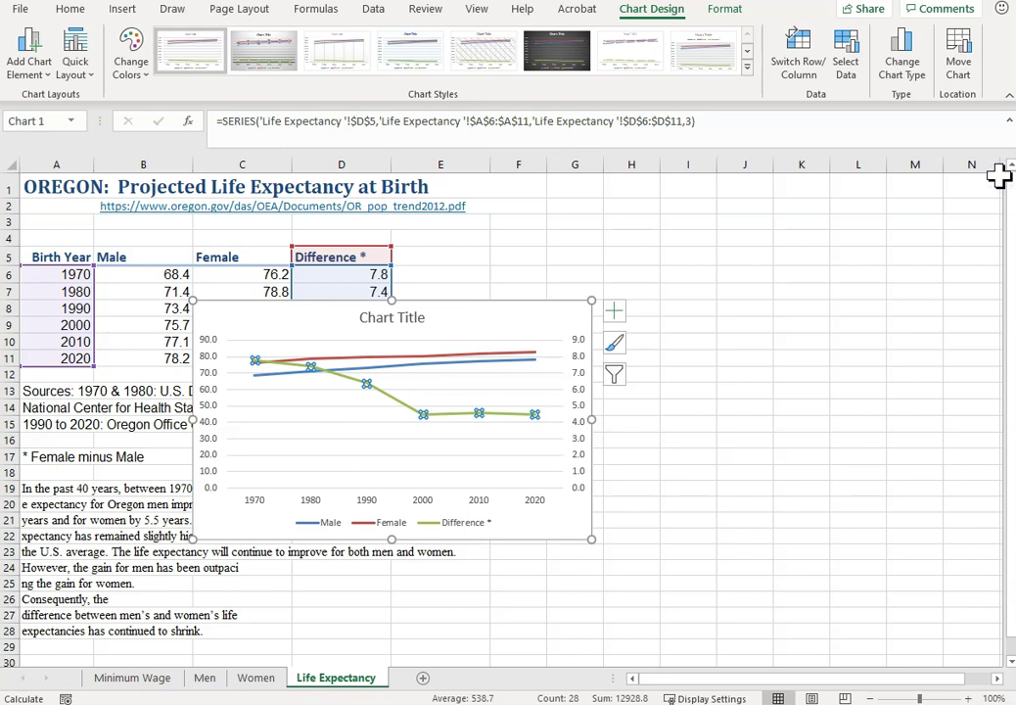
pyautogui.moveTo(483, 318); pyautogui.dragTo(774, 261)
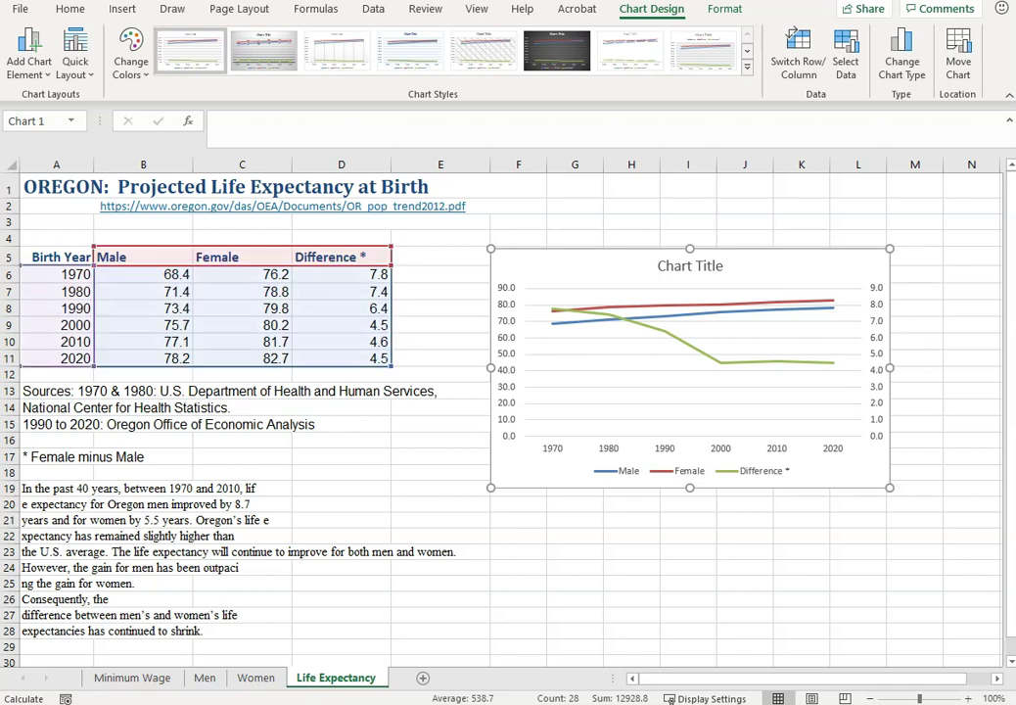
# Add a text box in the chart's lower-left area reading "Difference = Female life expectancy - male"
pyautogui.click(128, 11)
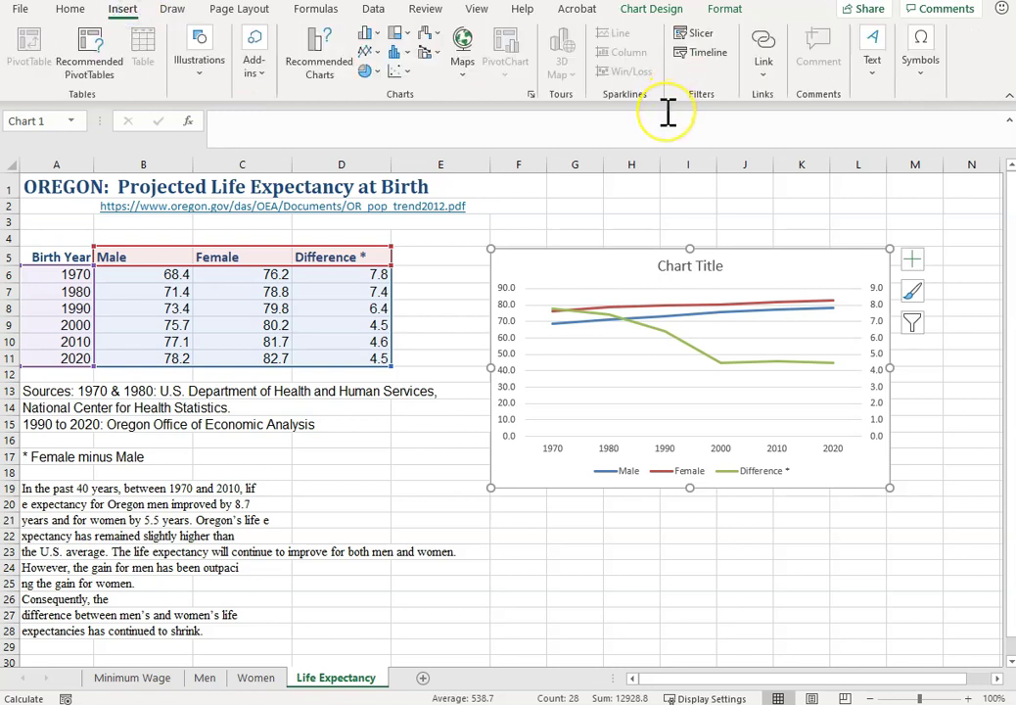
pyautogui.click(873, 39)
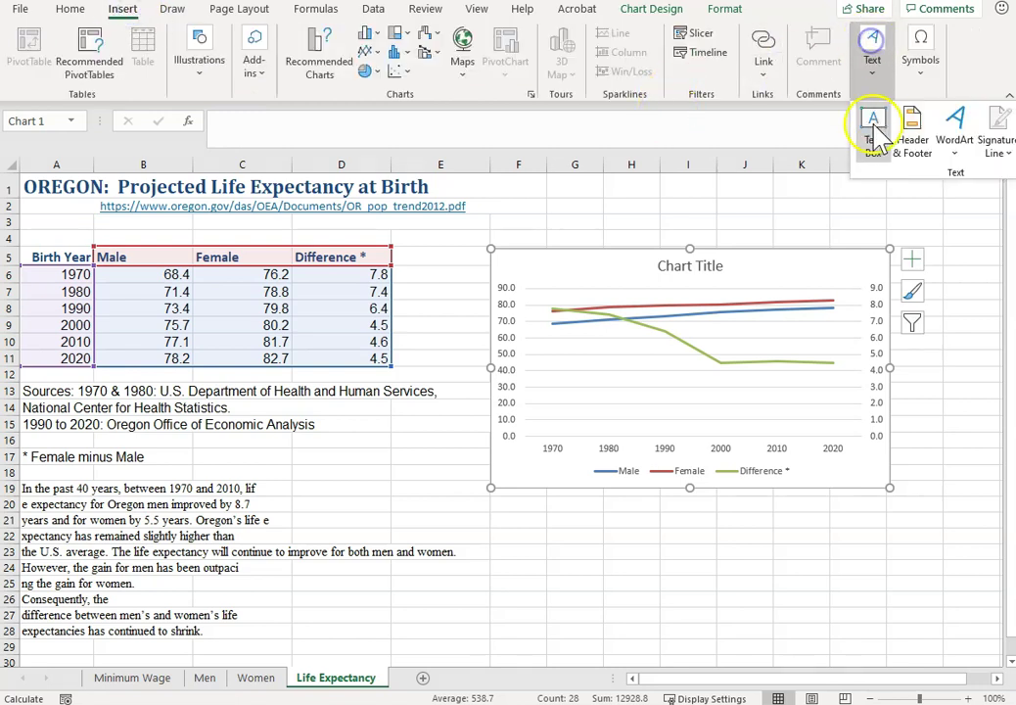
pyautogui.click(873, 109)
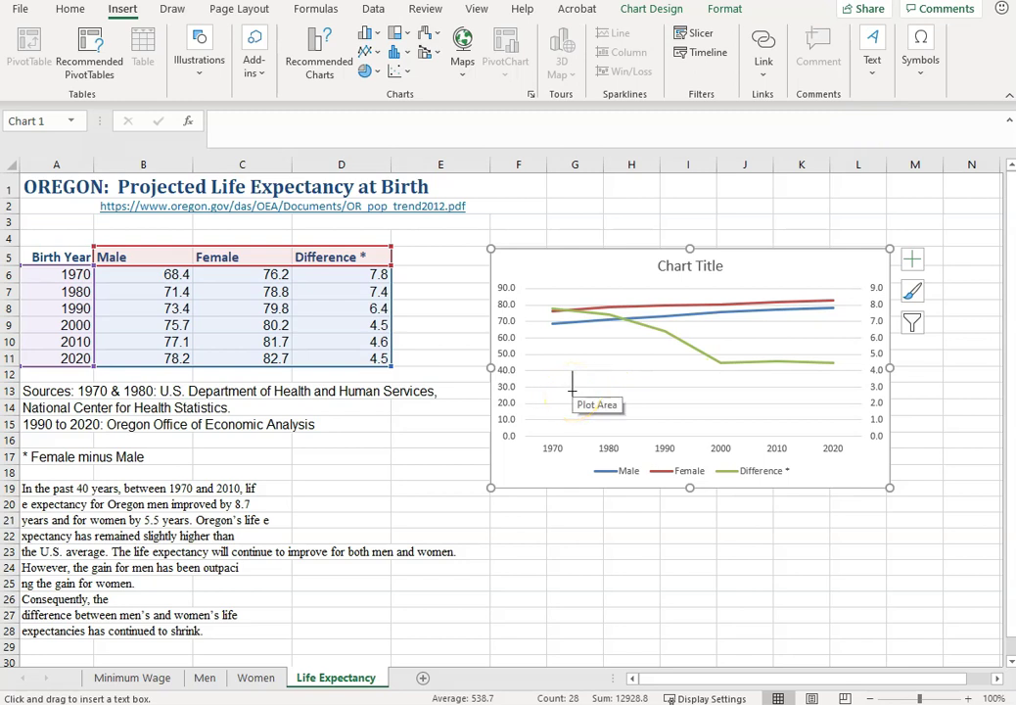
pyautogui.moveTo(573, 390)
pyautogui.mouseDown()
pyautogui.moveTo(553, 415)
pyautogui.moveTo(556, 465)
pyautogui.moveTo(503, 460)
pyautogui.mouseUp()
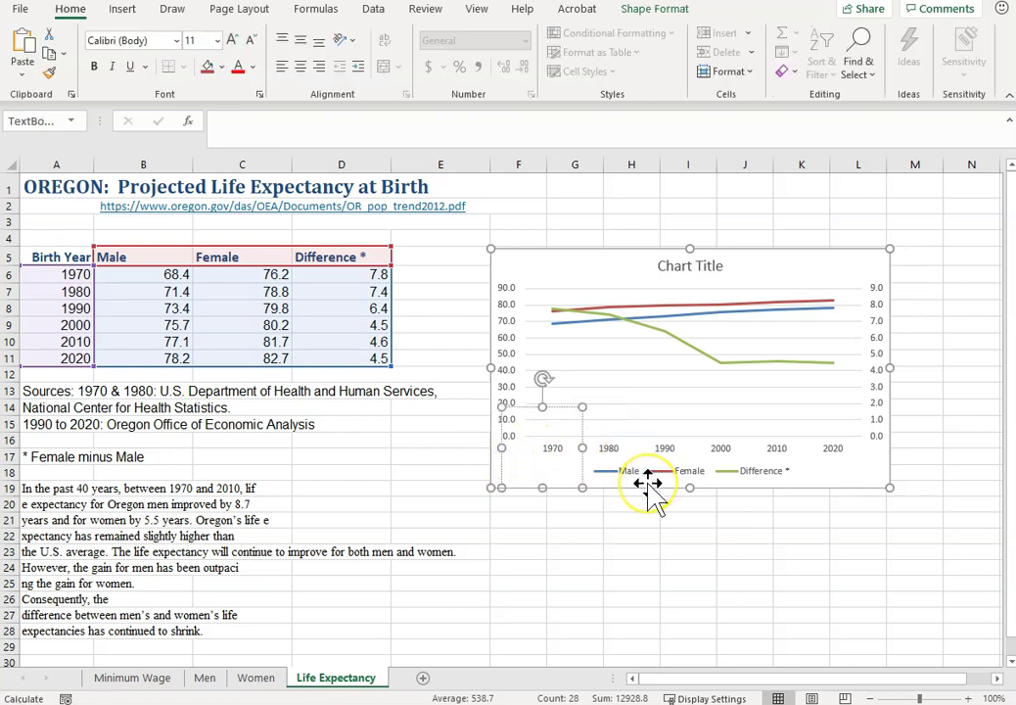
pyautogui.write('C')
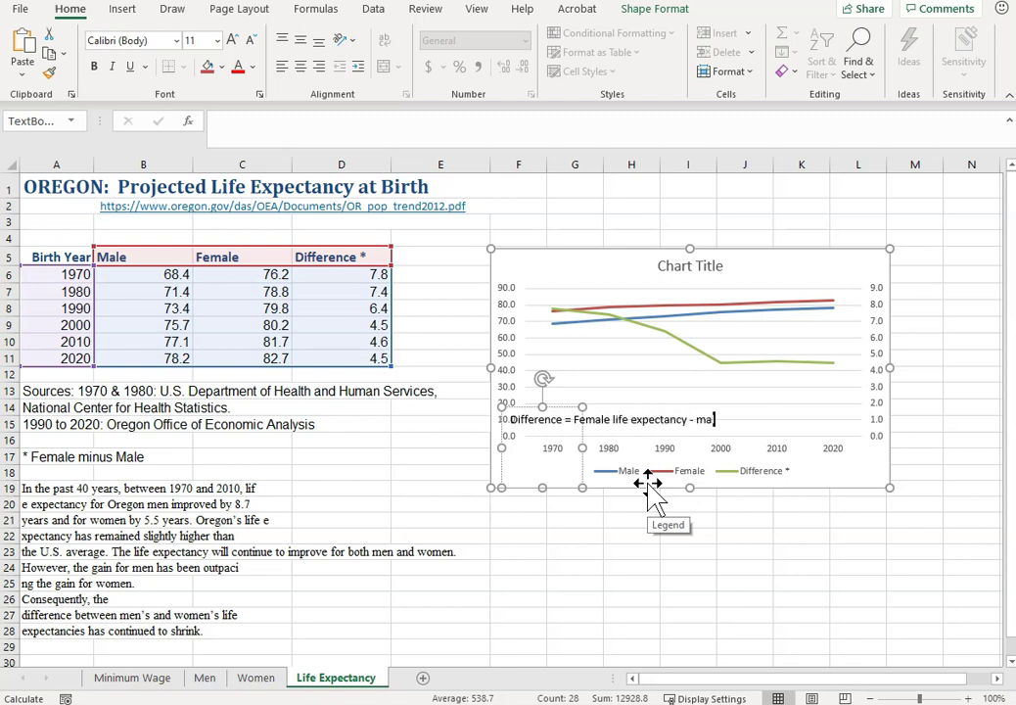
pyautogui.write('le')
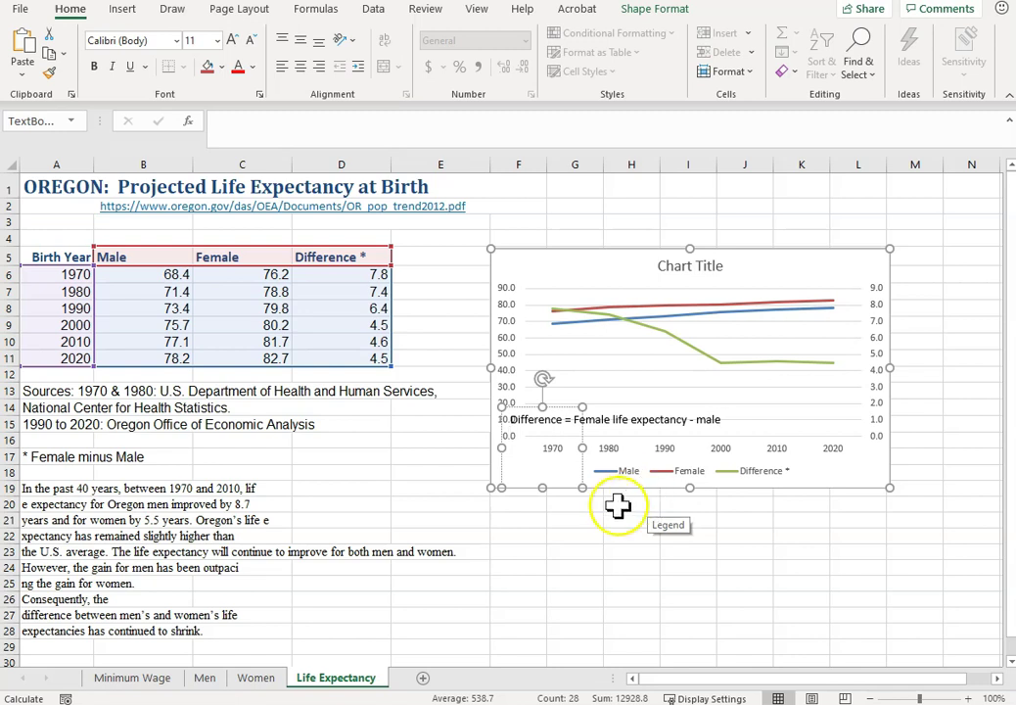
# Resize the text box to fit its single line of text and place it just above the chart's horizontal axis labels
pyautogui.moveTo(599, 484); pyautogui.dragTo(756, 422)
pyautogui.click(586, 454)
pyautogui.moveTo(696, 404); pyautogui.dragTo(645, 482)
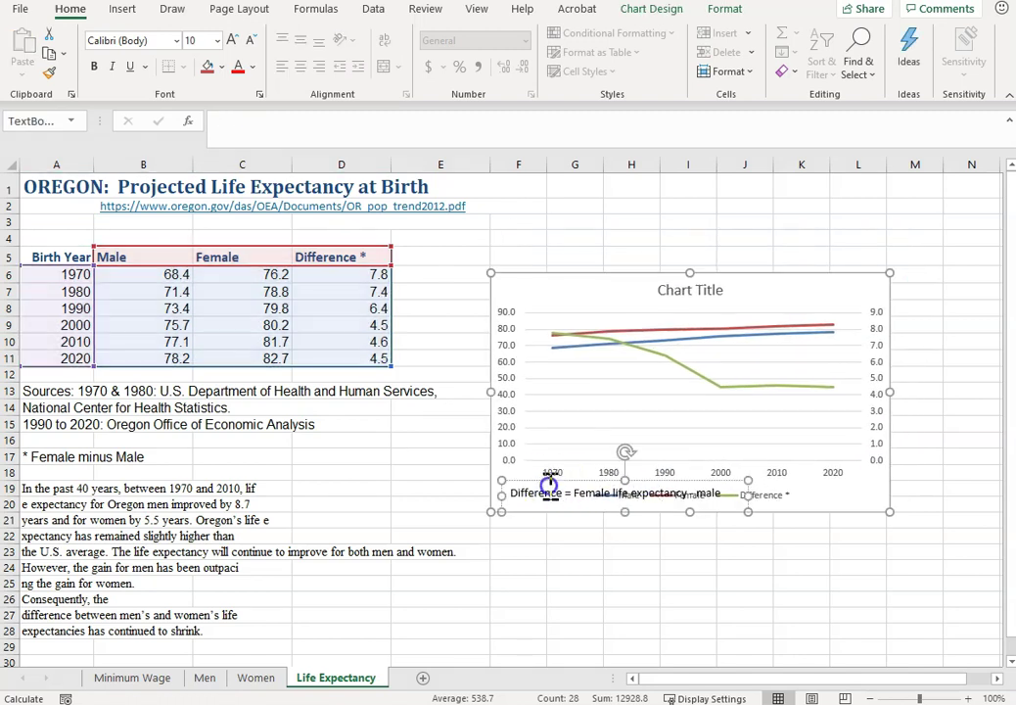
pyautogui.moveTo(535, 477); pyautogui.dragTo(560, 440)
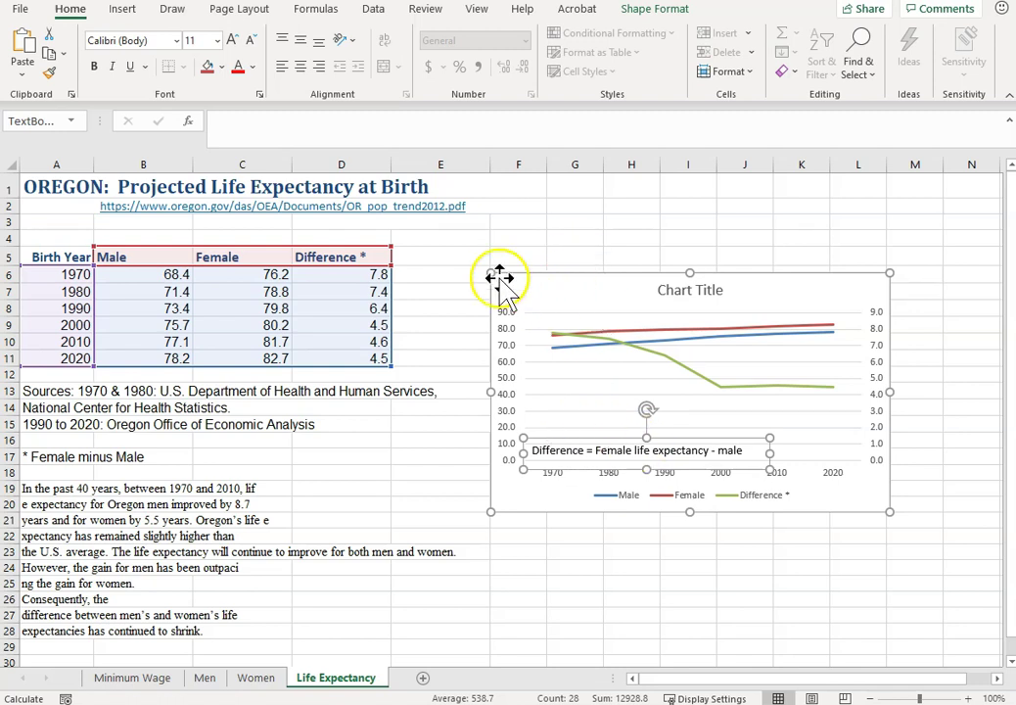
# Enlarge the chart upward to the table's header row and apply the dark-background chart style
pyautogui.click(492, 249)
pyautogui.moveTo(491, 250); pyautogui.dragTo(488, 251)
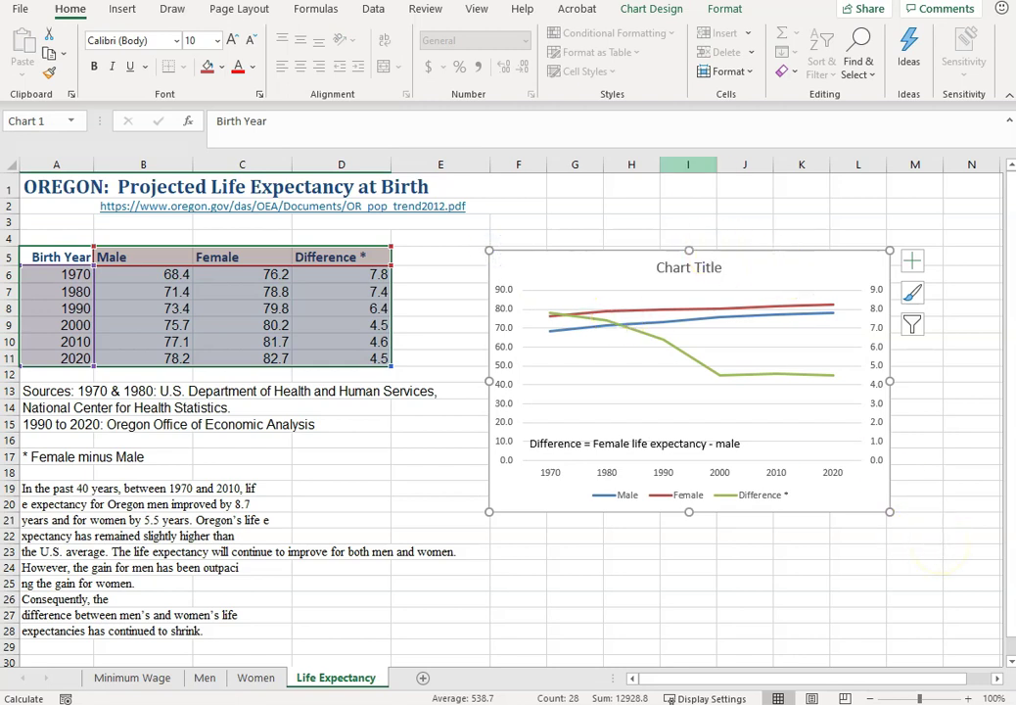
pyautogui.click(651, 9)
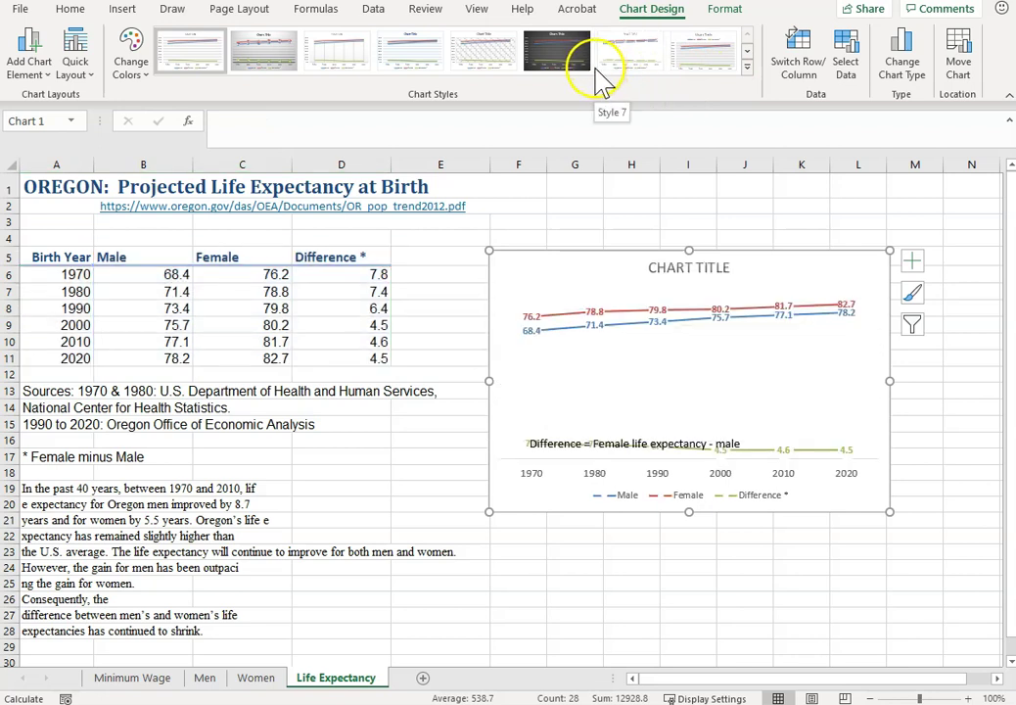
pyautogui.click(546, 59)
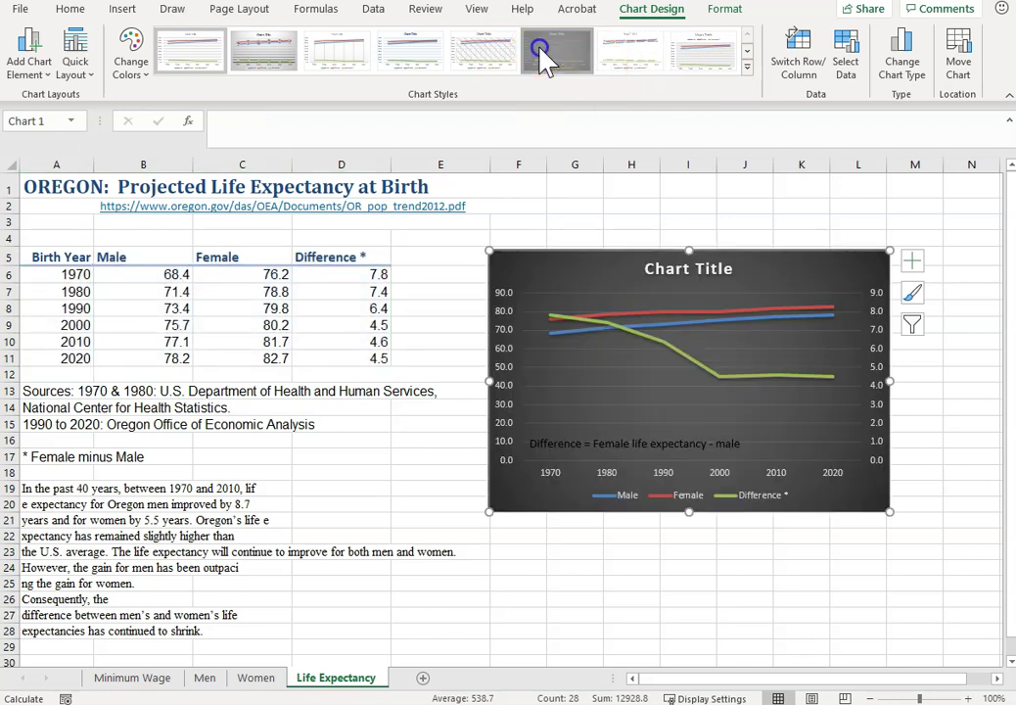
# Shift the difference note text box to the right so it sits near the middle of the plot area's lower edge
pyautogui.click(658, 462)
pyautogui.click(658, 455)
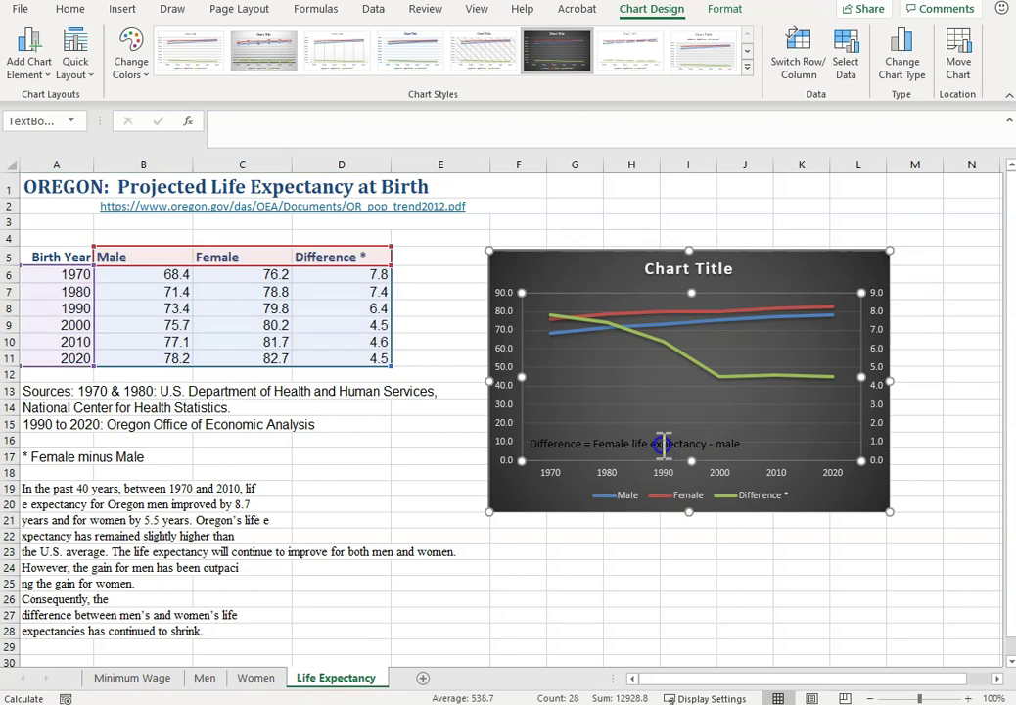
pyautogui.moveTo(664, 444); pyautogui.dragTo(719, 437)
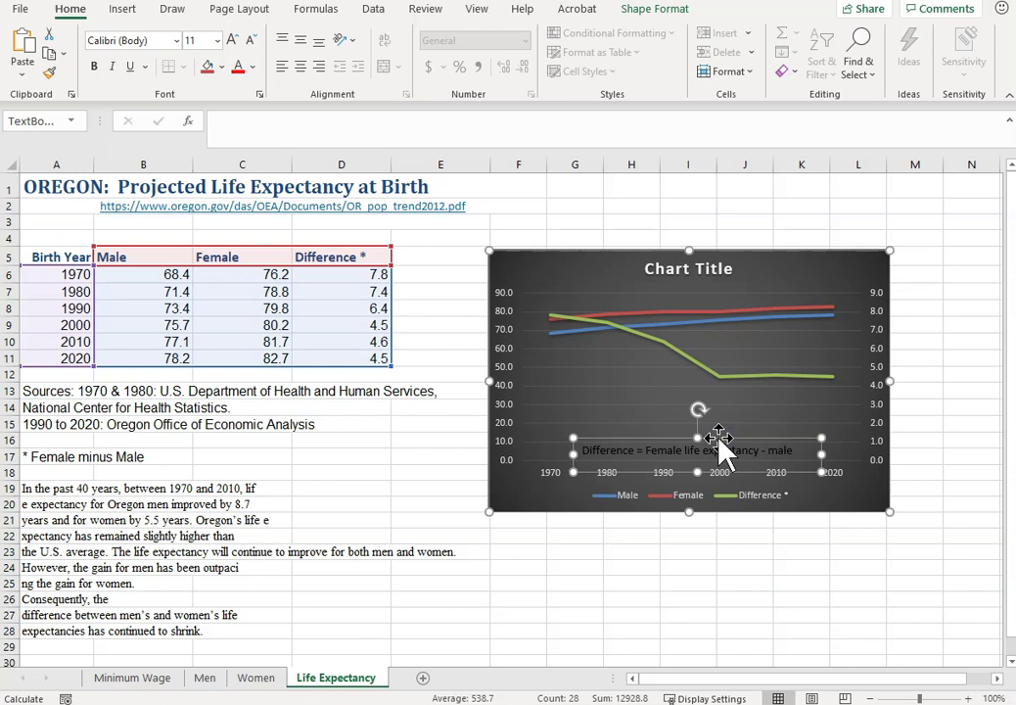
pyautogui.click(783, 416)
pyautogui.press('Escape')
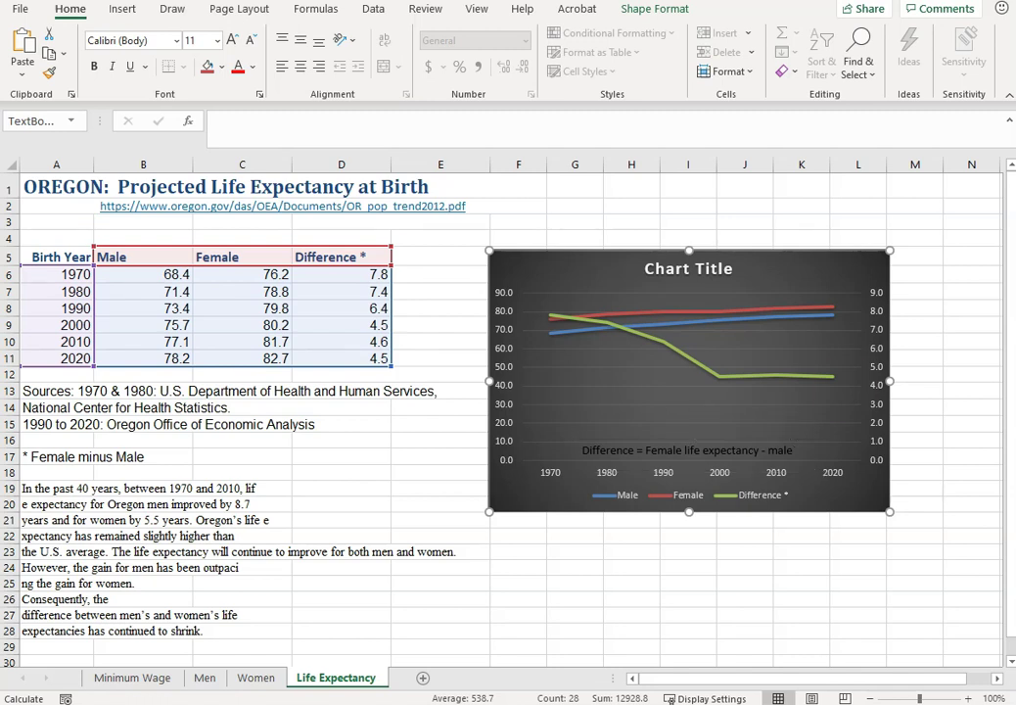